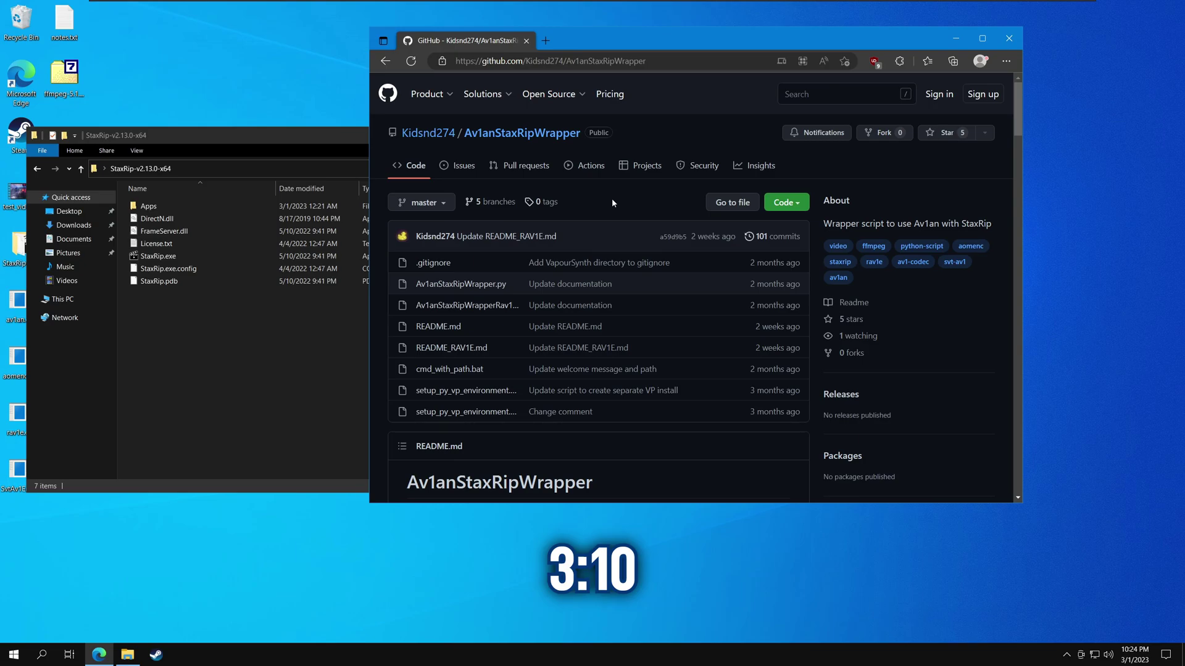
Open the Apps\Encoders folder inside StaxRip-v2.13.0-x64.
left_click_drag(258, 145, 339, 178)
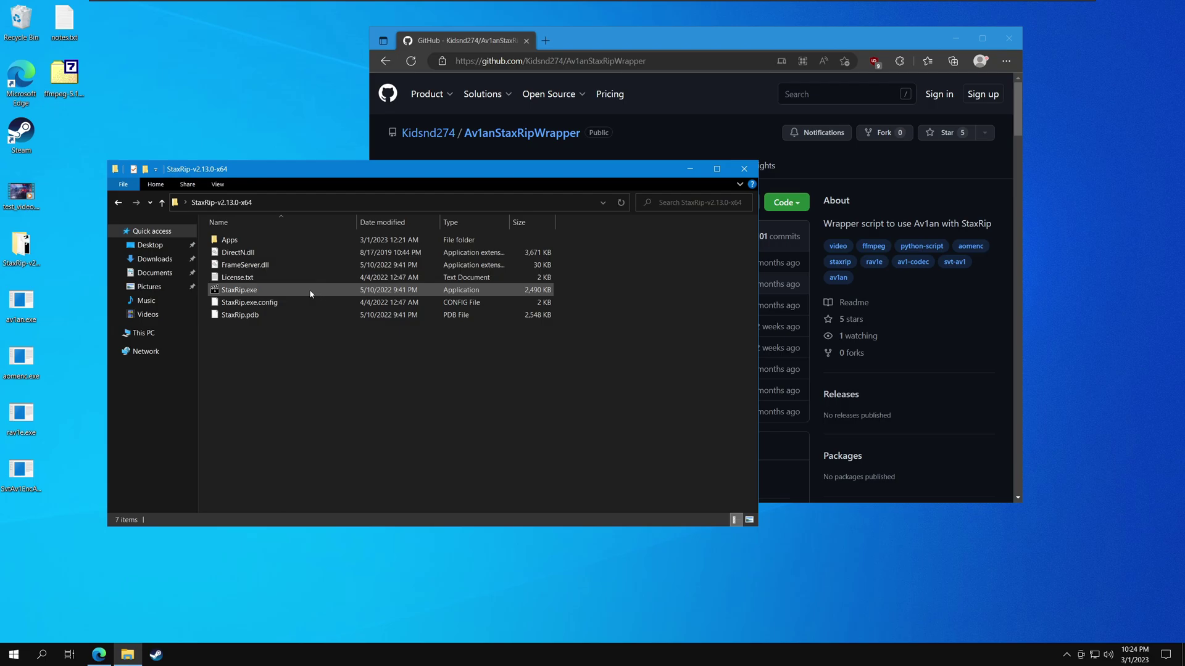
double_click(238, 240)
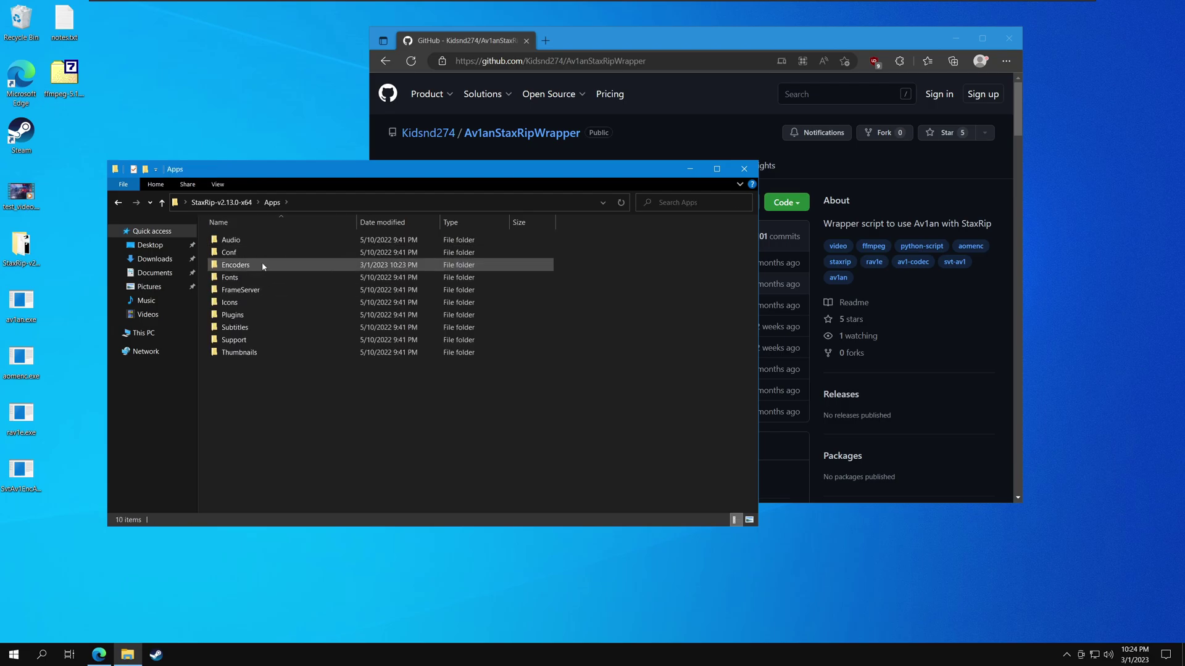
double_click(263, 265)
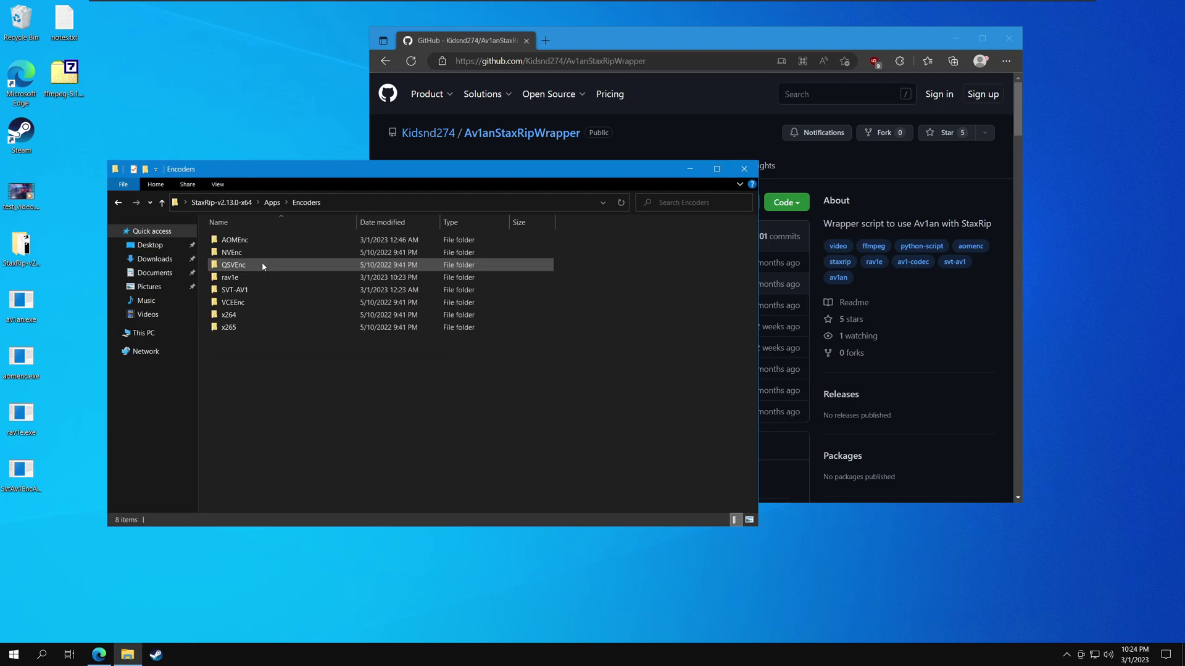
left_click_drag(35, 531, 6, 230)
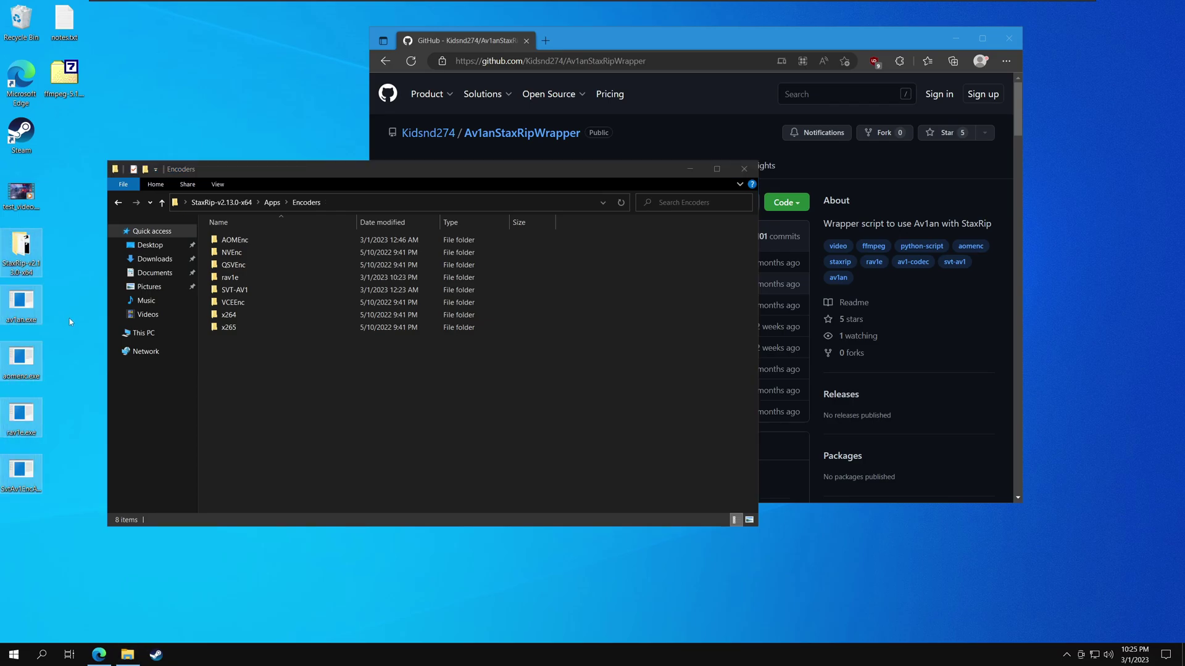
left_click(72, 284)
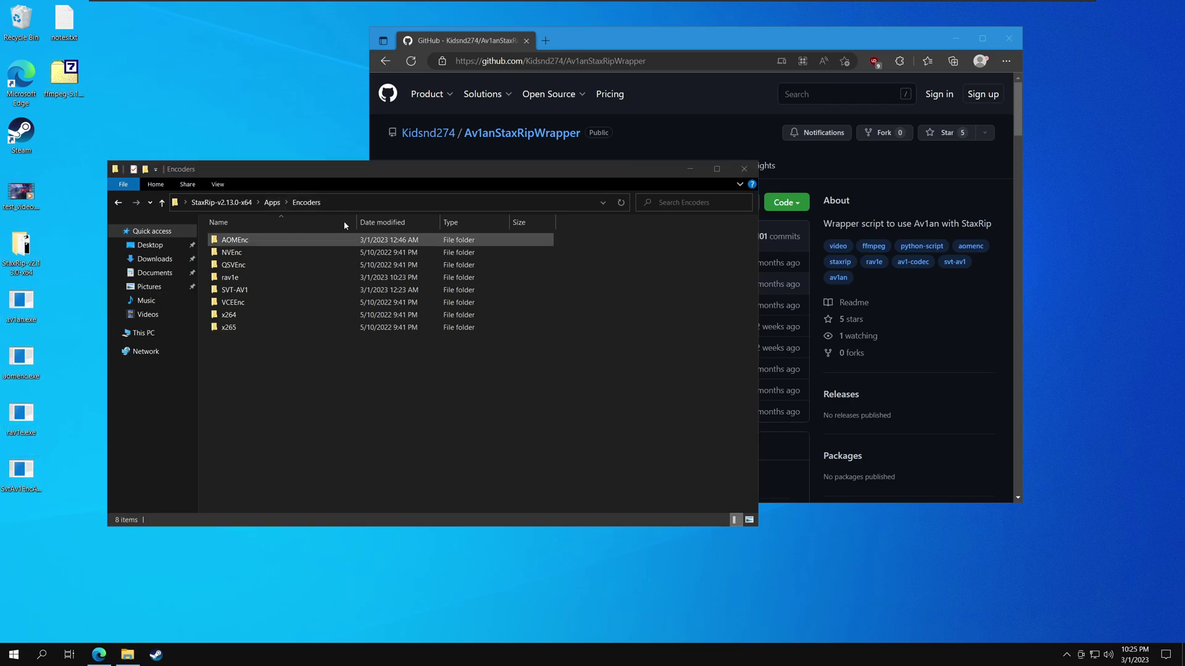
Examine the Portable Installation directory list in the Setup section of the Av1anStaxRipWrapper README.
left_click_drag(314, 170, 297, 162)
left_click_drag(525, 37, 654, 35)
scroll(716, 309, "down", 5)
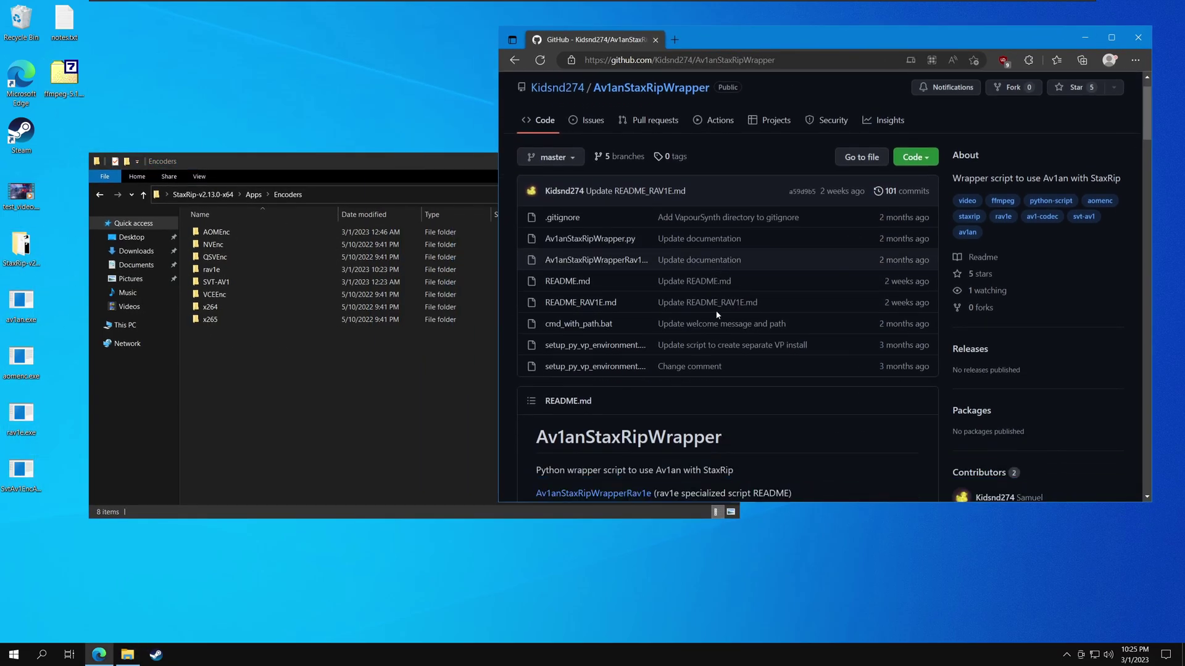
scroll(722, 314, "down", 2)
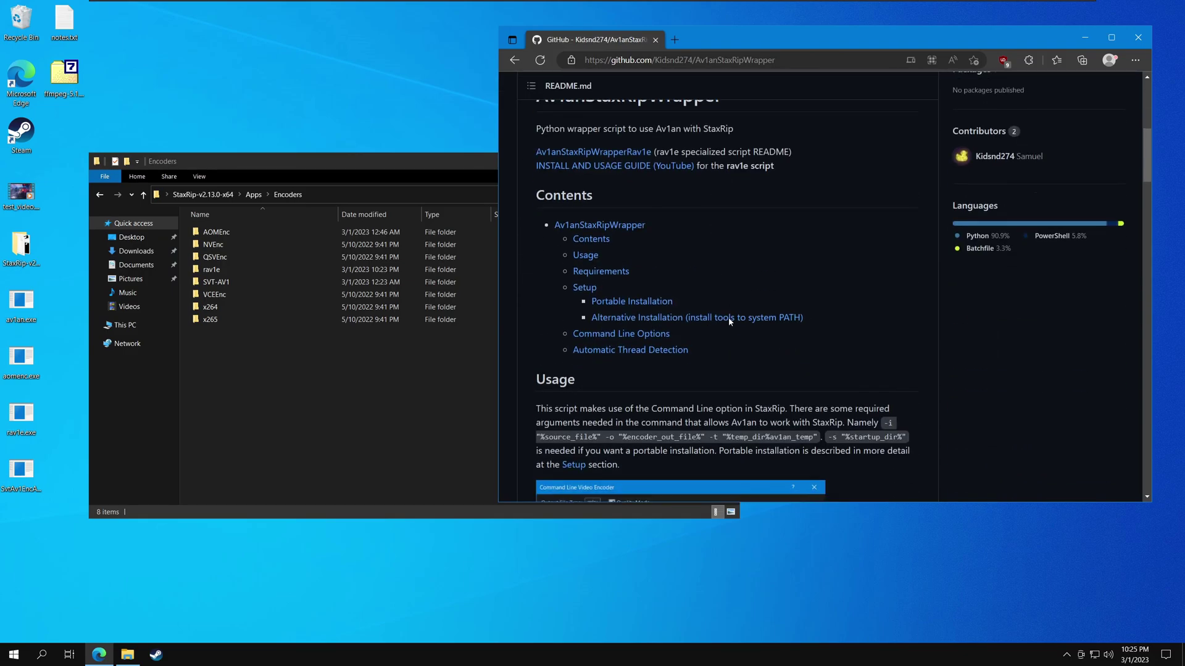
left_click(597, 237)
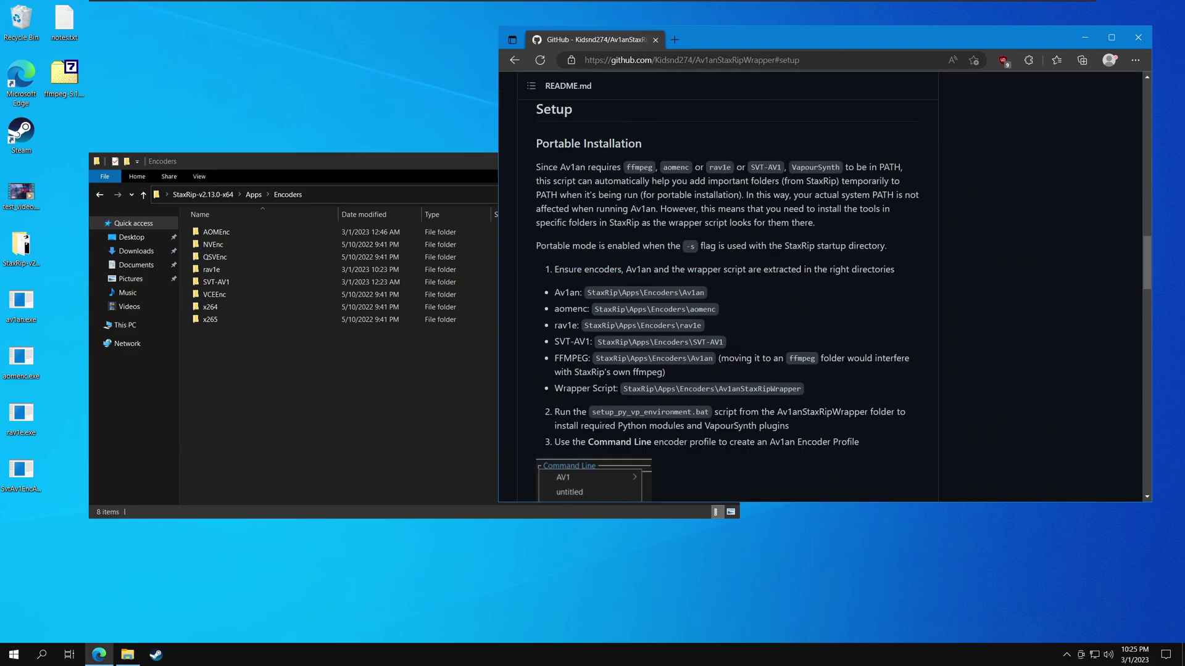
scroll(610, 238, "down", 1)
left_click_drag(586, 228, 652, 295)
left_click_drag(775, 349, 538, 219)
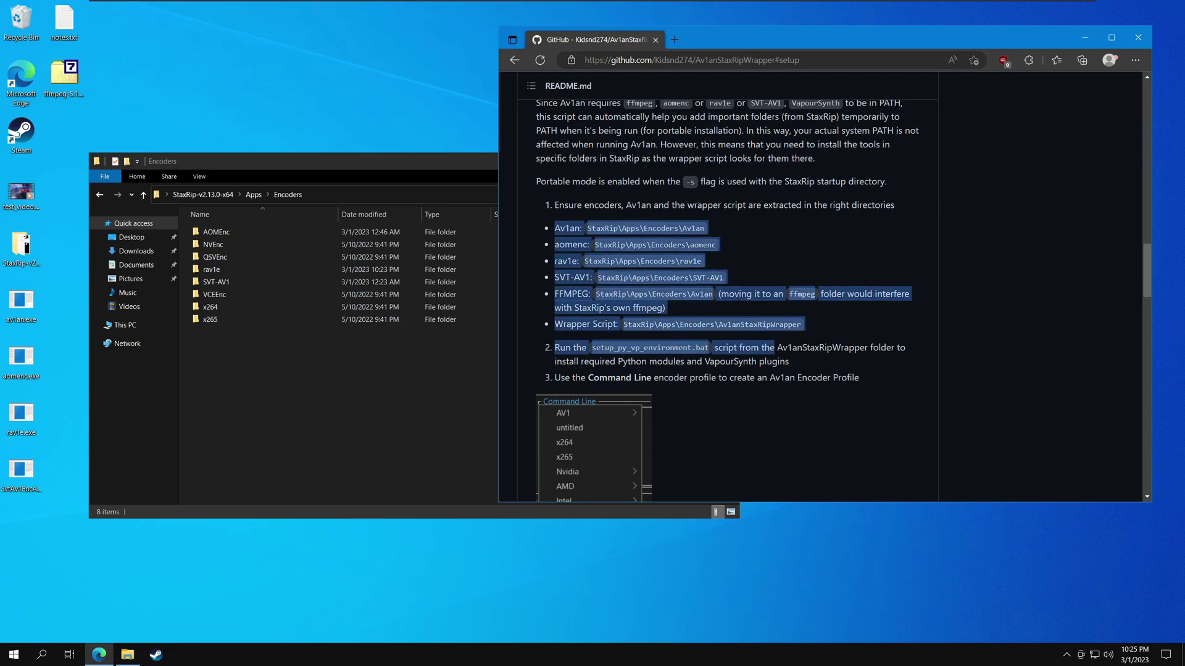
Create a new folder named Av1an in the Encoders folder.
left_click(414, 358)
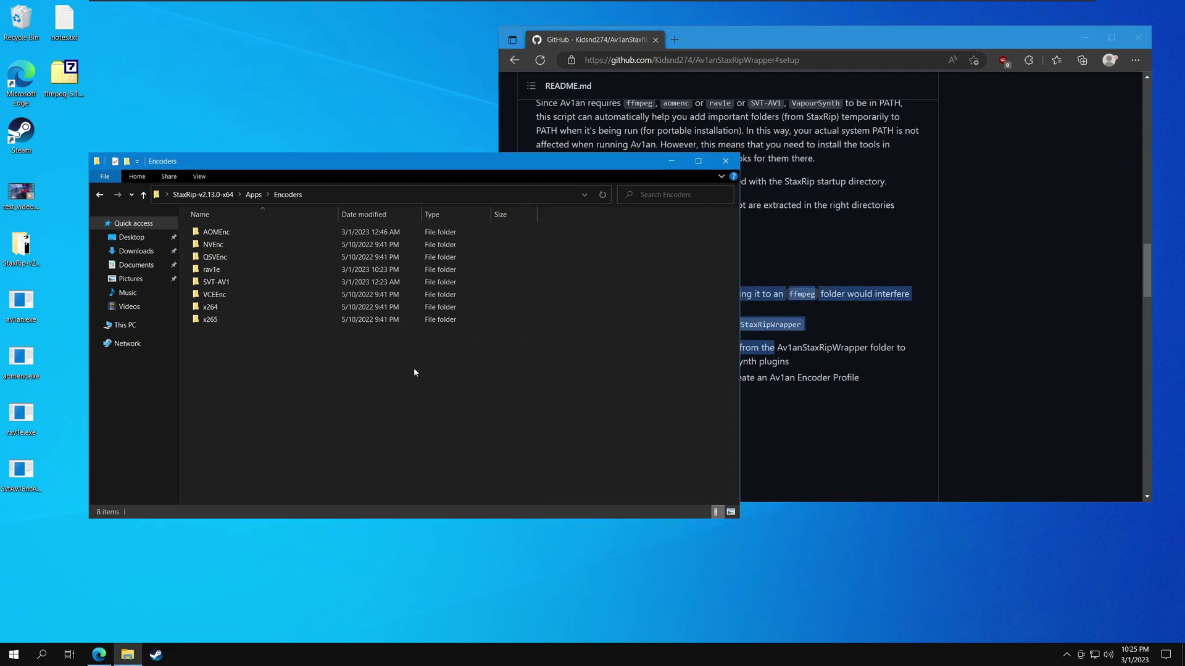
key("ctrl+shift+n")
type("Av1an")
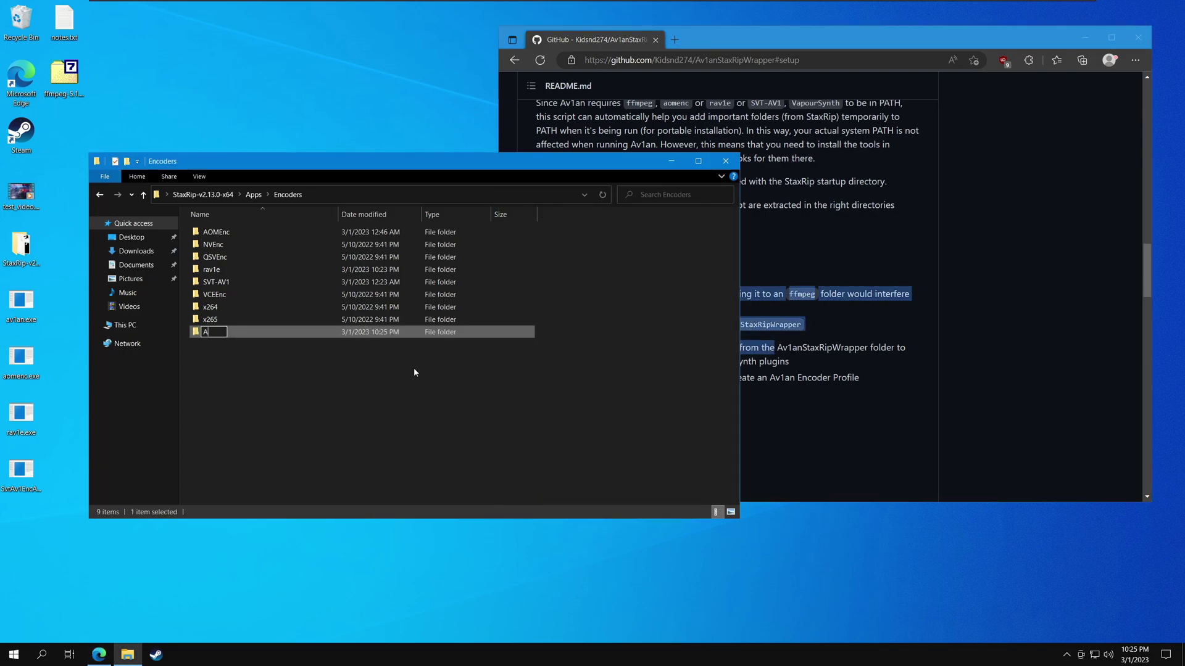
key("Return")
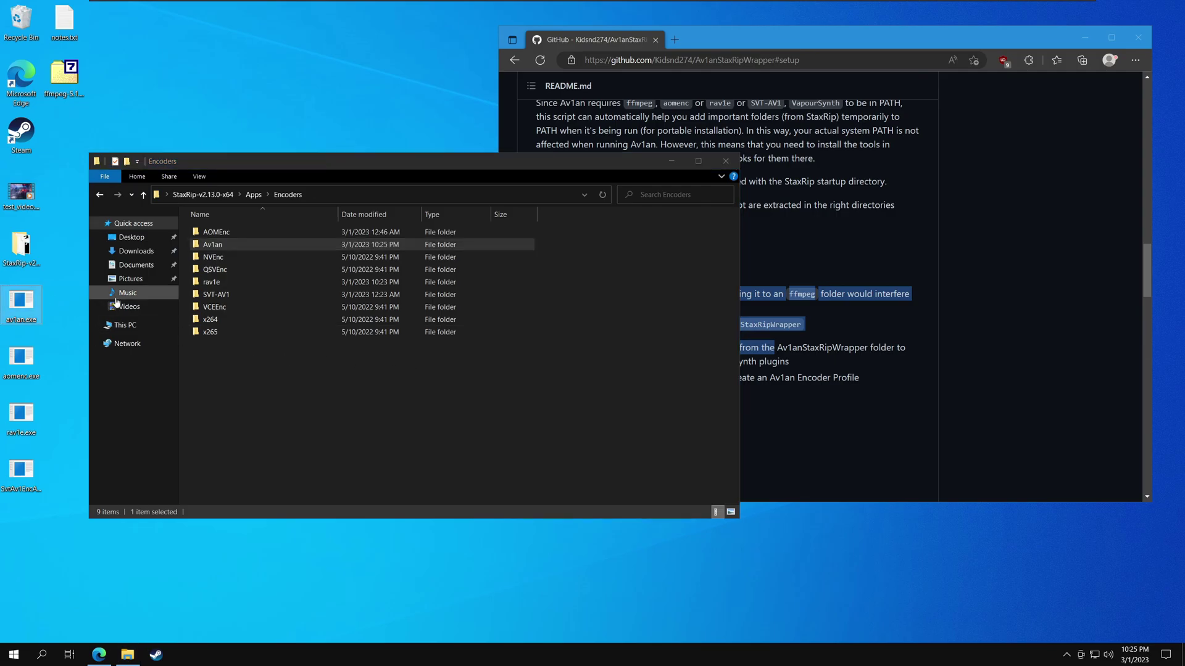
Move av1an.exe from the desktop into the Av1an folder and return to the Encoders folder.
double_click(226, 245)
key("ctrl+v")
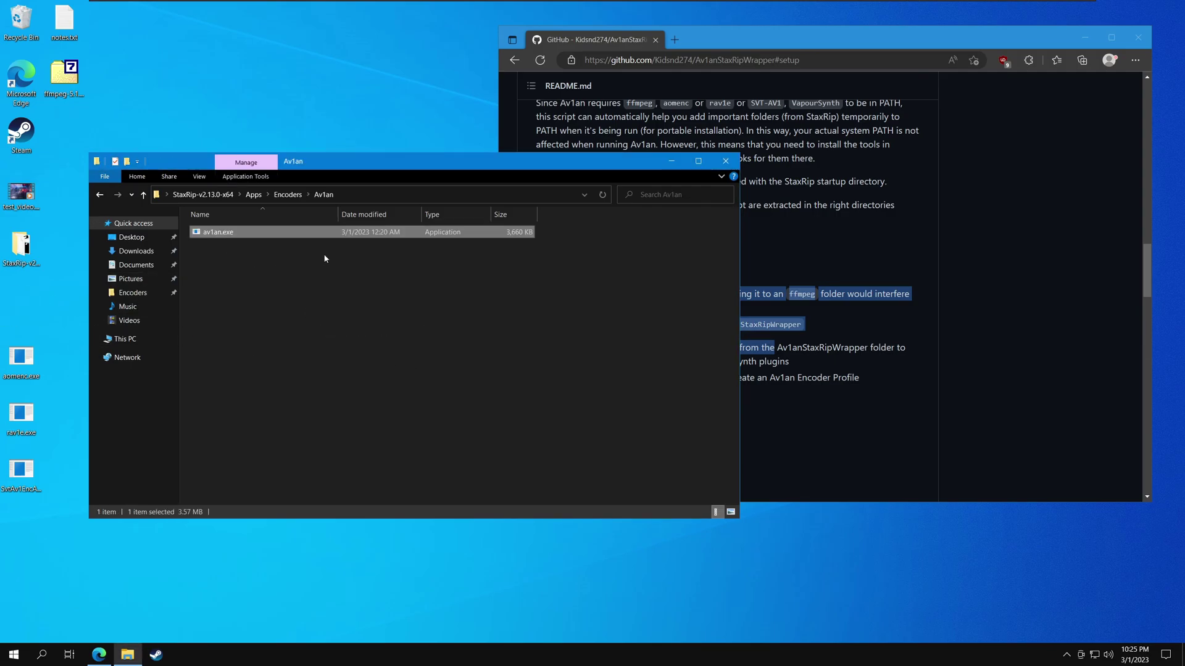
left_click(308, 195)
left_click(290, 194)
left_click(323, 390)
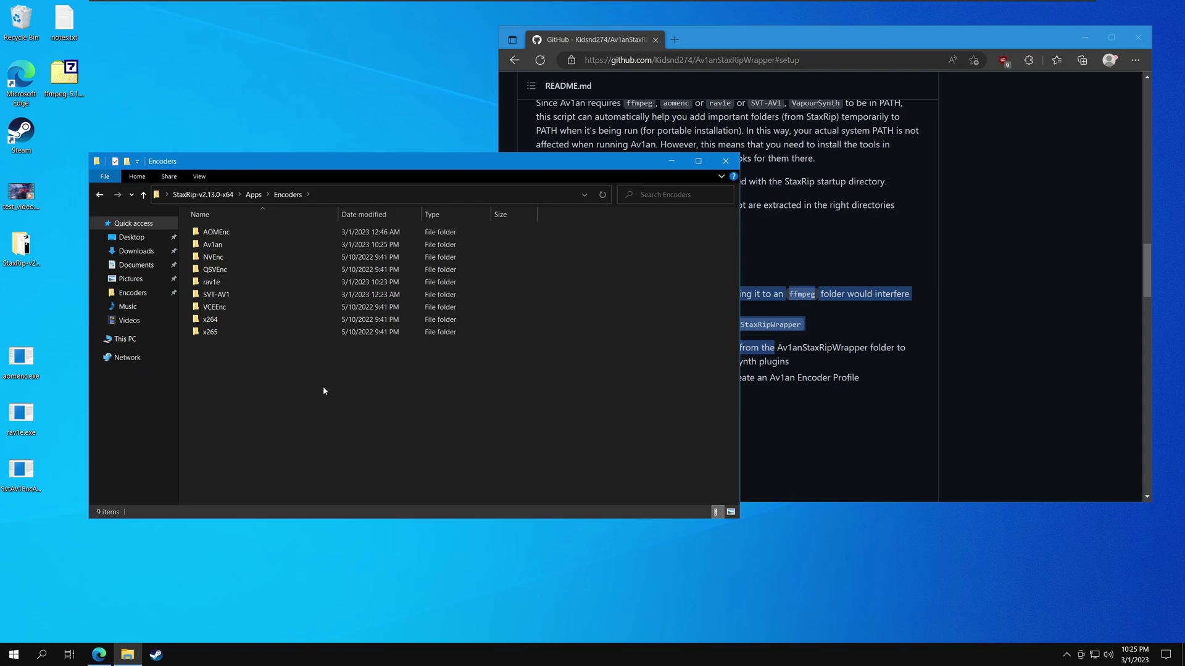
Extract all files from the bin folder of the desktop archive ffmpeg-5.1.2-full_build-shared.7z into the Av1an folder.
left_click(857, 218)
left_click_drag(582, 294, 713, 291)
double_click(67, 81)
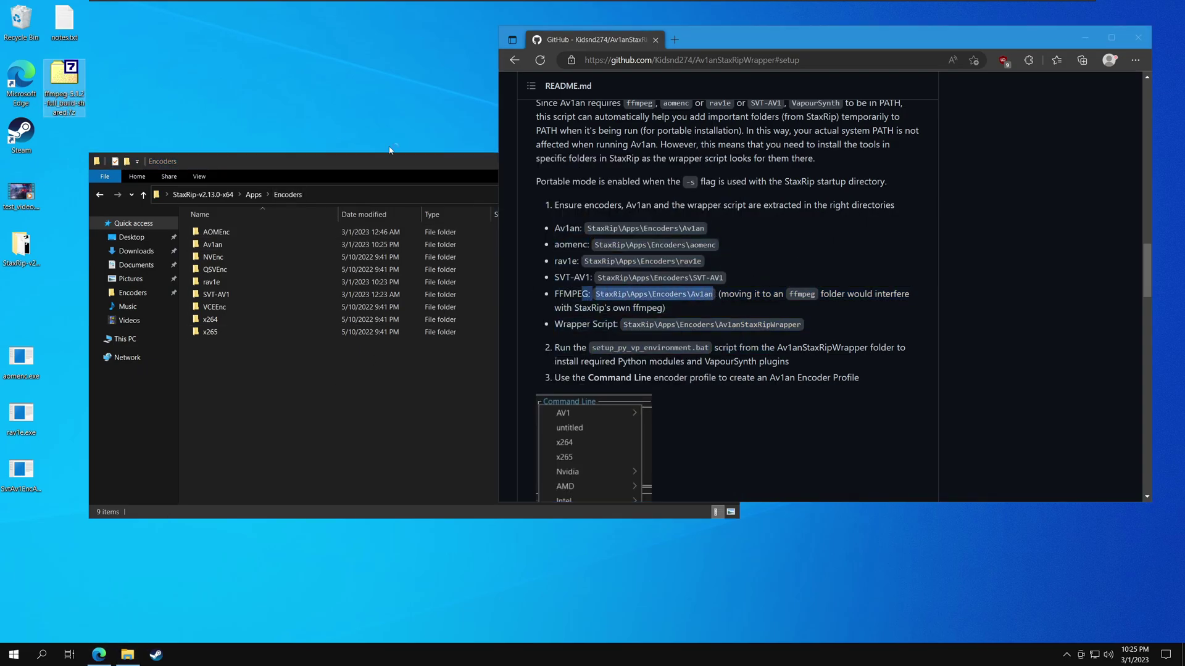
key("Return")
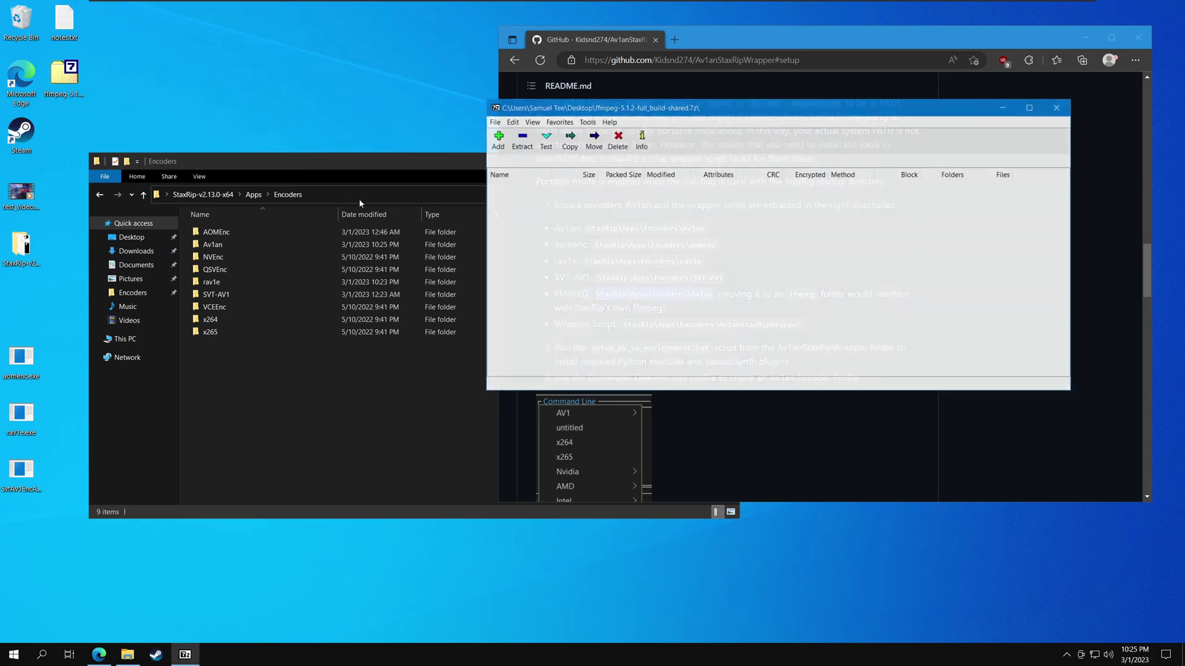
double_click(504, 187)
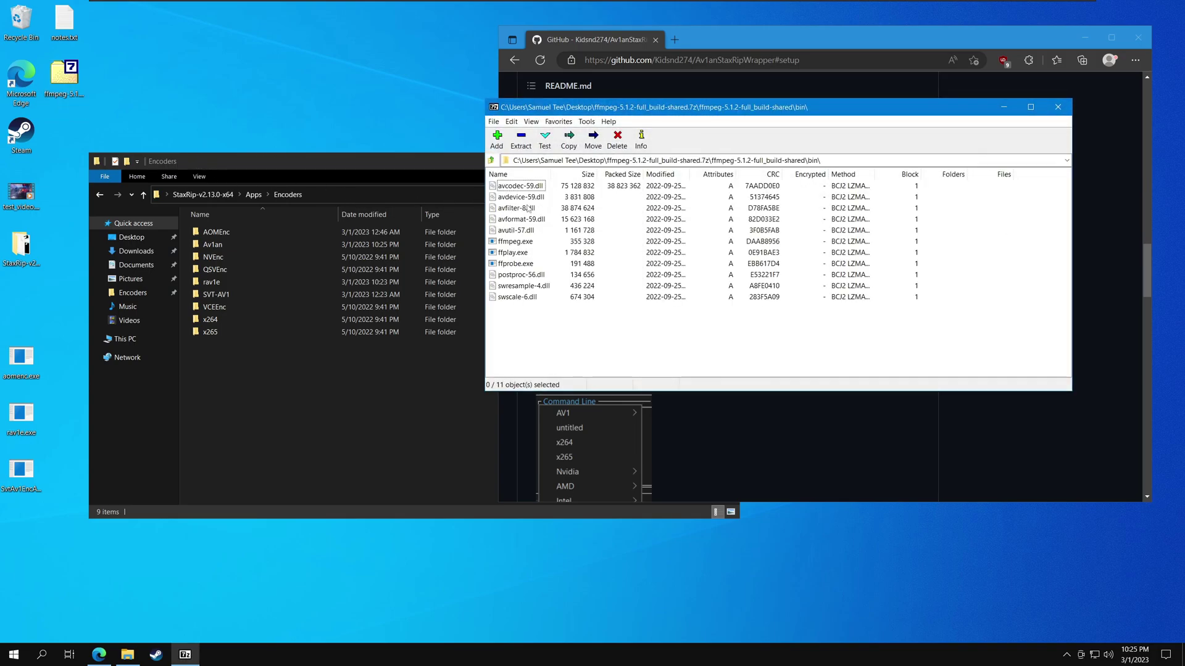
key("ctrl+a")
left_click_drag(512, 188, 246, 244)
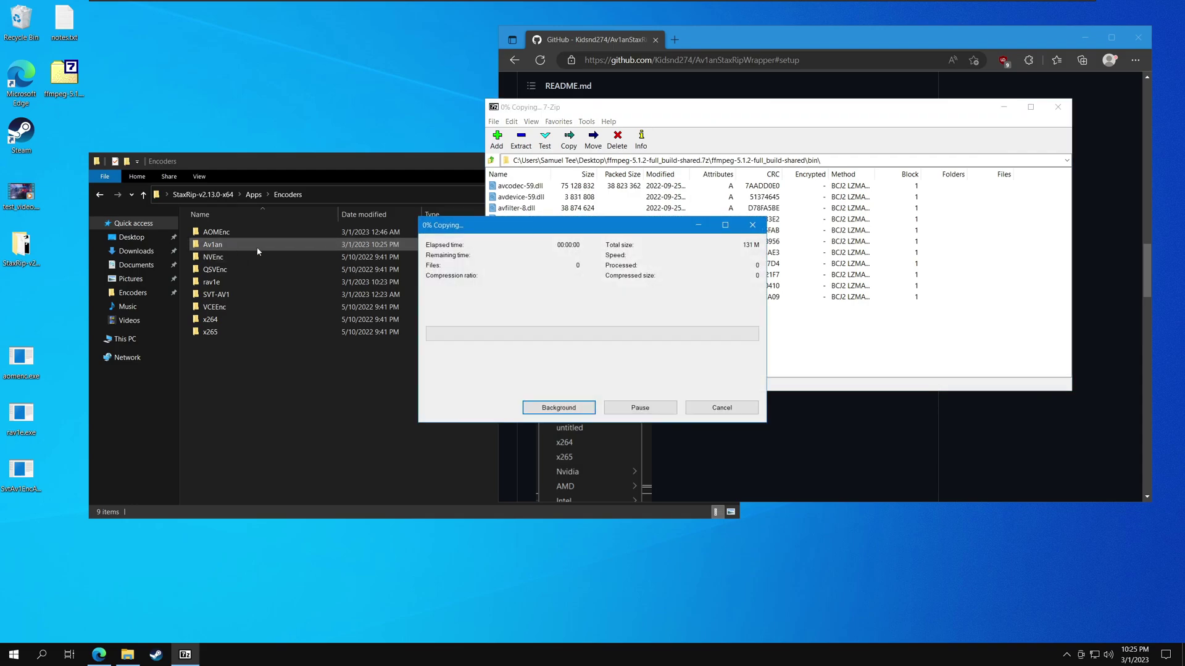
left_click(1057, 107)
left_click(345, 402)
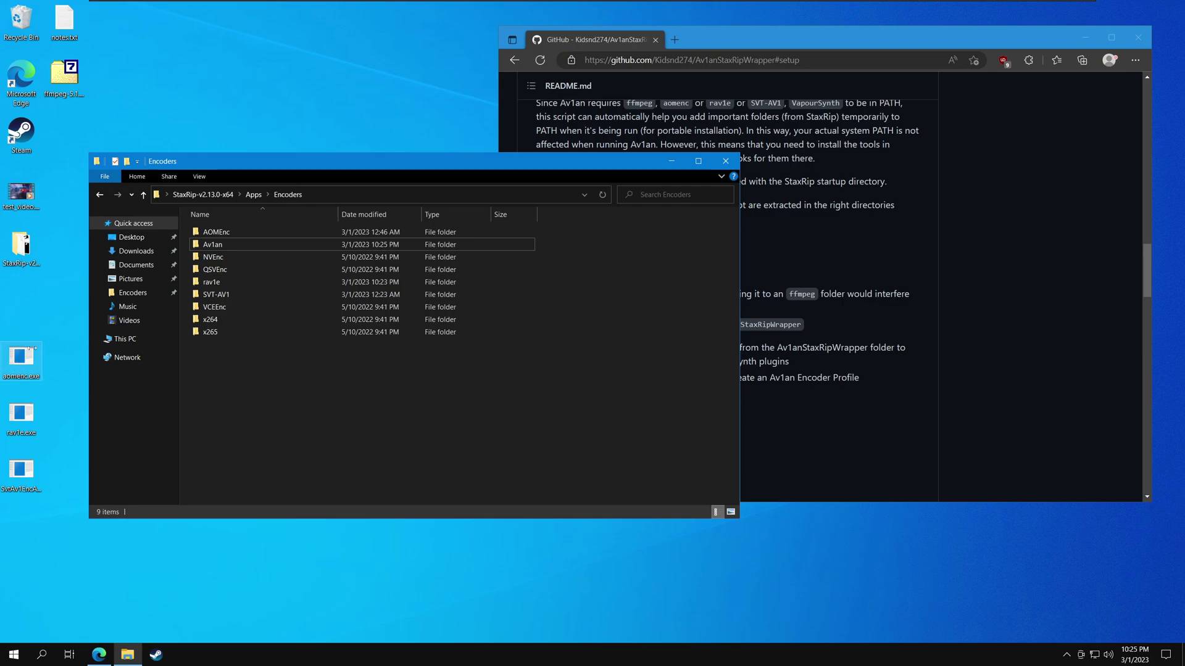
Move aomenc.exe from the desktop into the AOMEnc folder, replacing the existing file.
left_click(60, 334)
left_click_drag(208, 183, 201, 190)
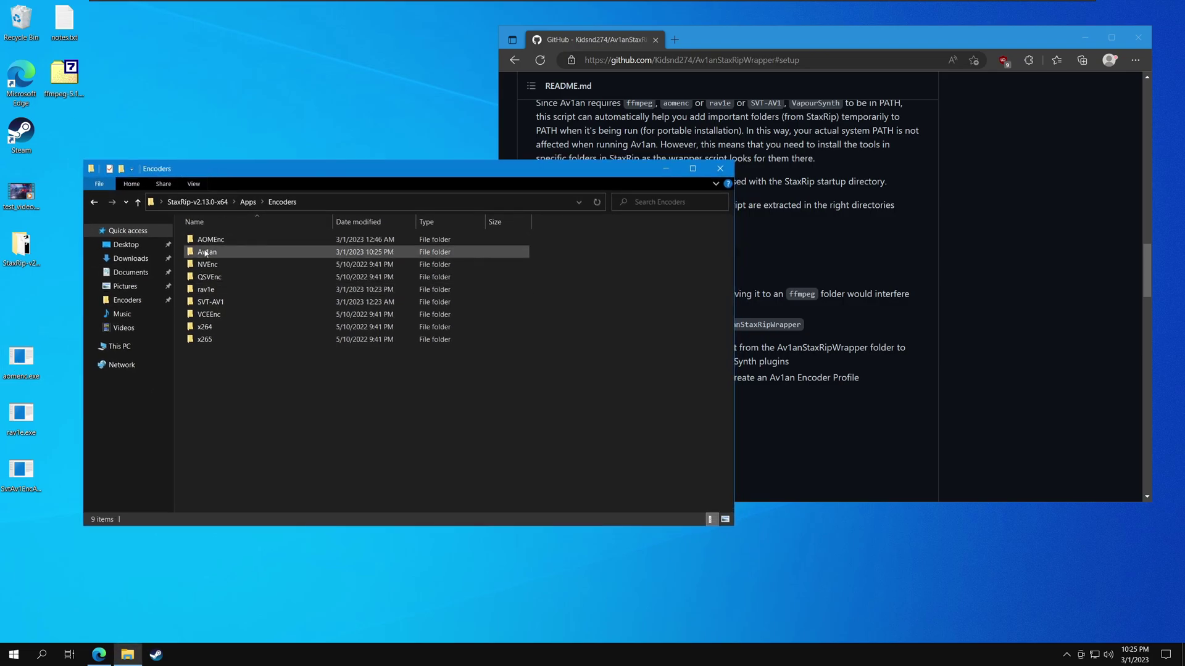
left_click_drag(21, 358, 219, 239)
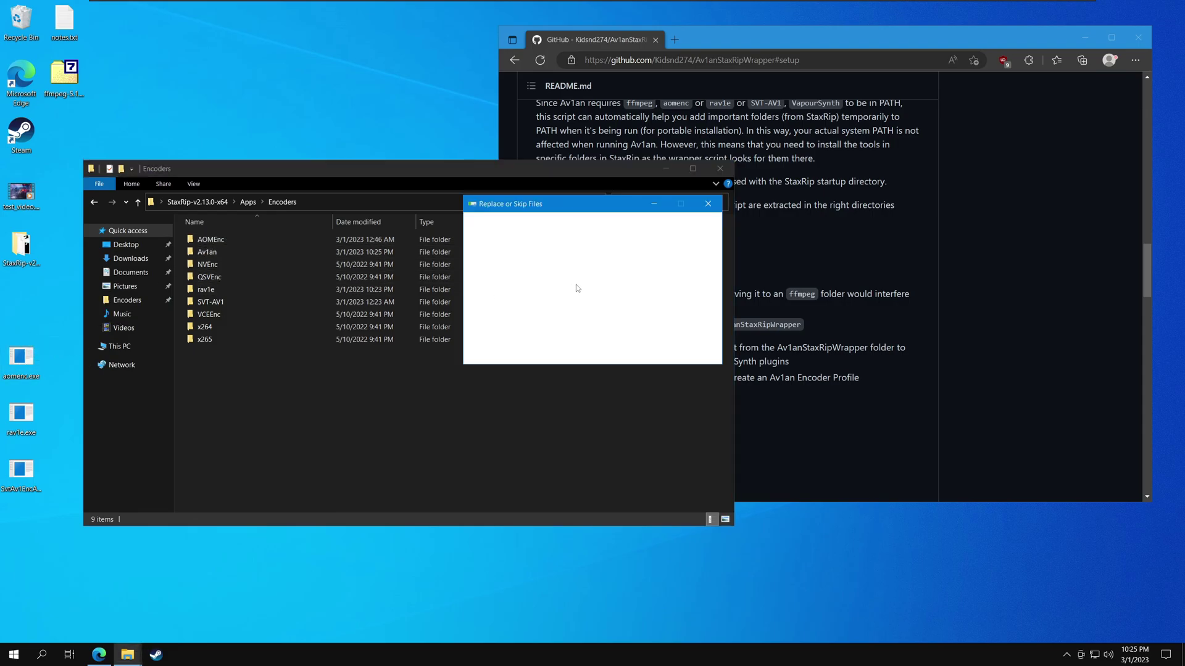
left_click(554, 266)
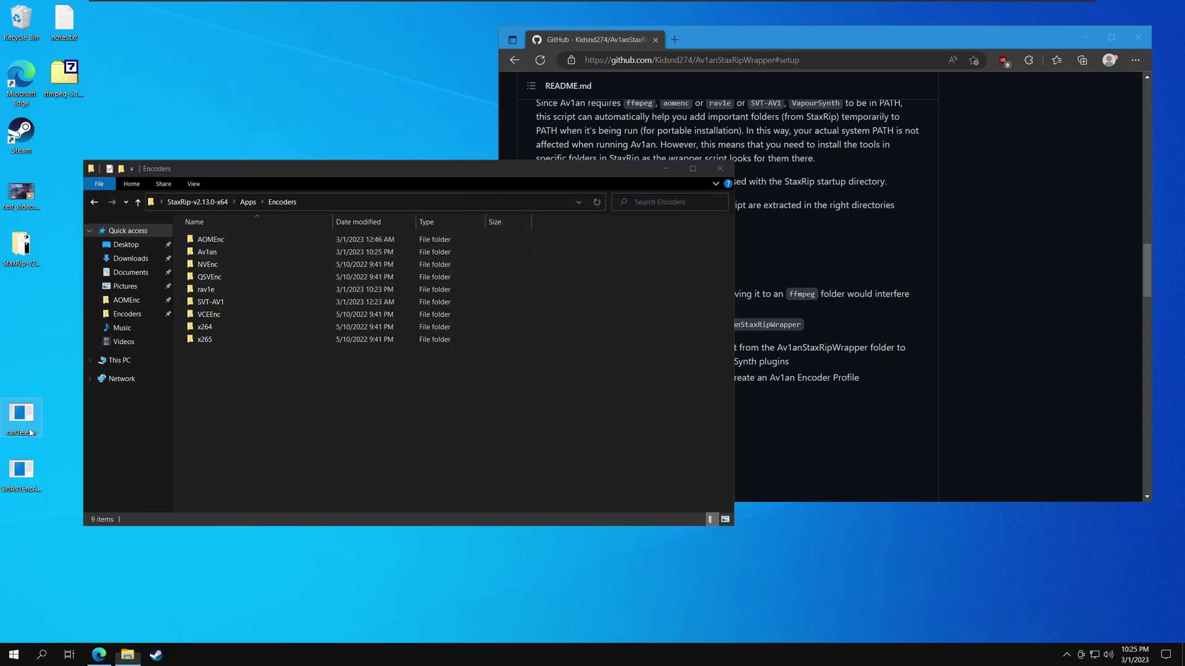
Move rav1e.exe into the rav1e folder and SvtAv1EncApp.exe into the SVT-AV1 folder, replacing existing files.
left_click_drag(21, 415, 238, 291)
left_click_drag(39, 473, 233, 302)
left_click(553, 280)
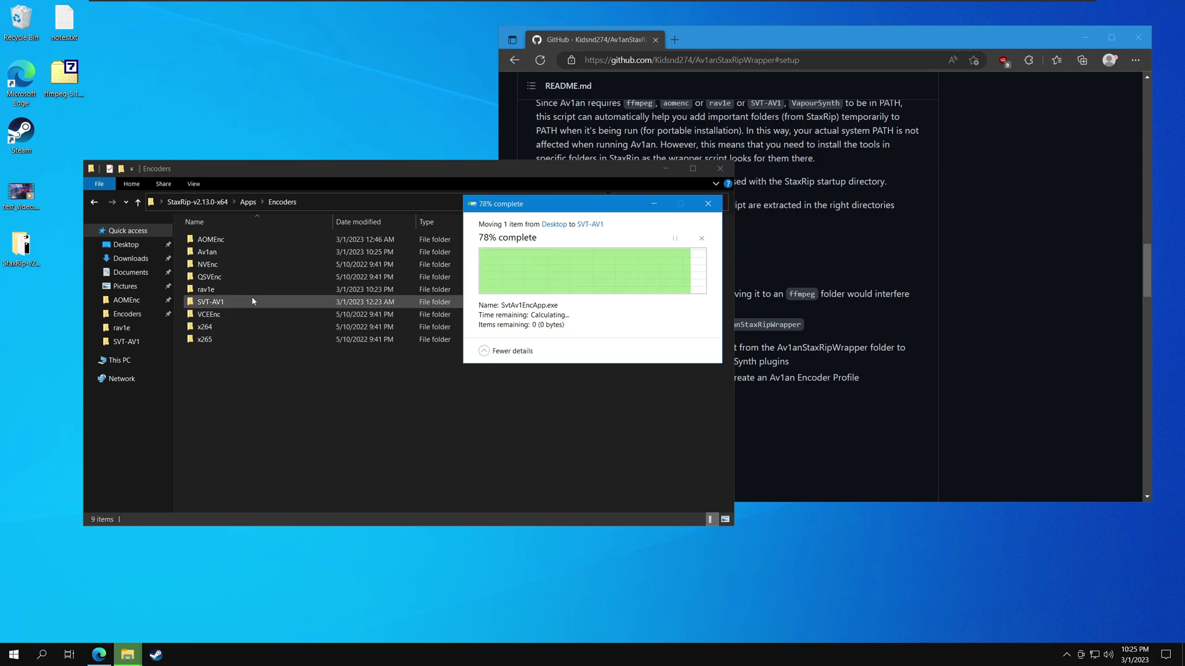
left_click_drag(182, 174, 134, 167)
Download the Av1anStaxRipWrapper repository as a ZIP and extract its Av1anStaxRipWrapper-master folder into the Encoders folder.
left_click(894, 377)
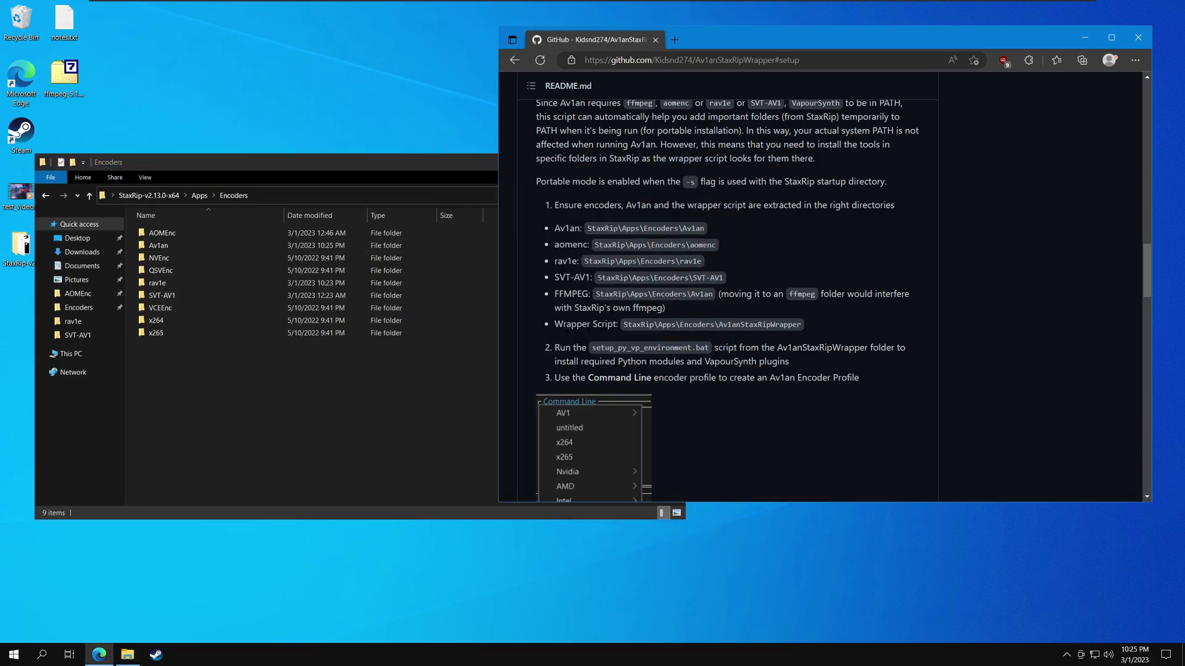
scroll(594, 242, "up", 15)
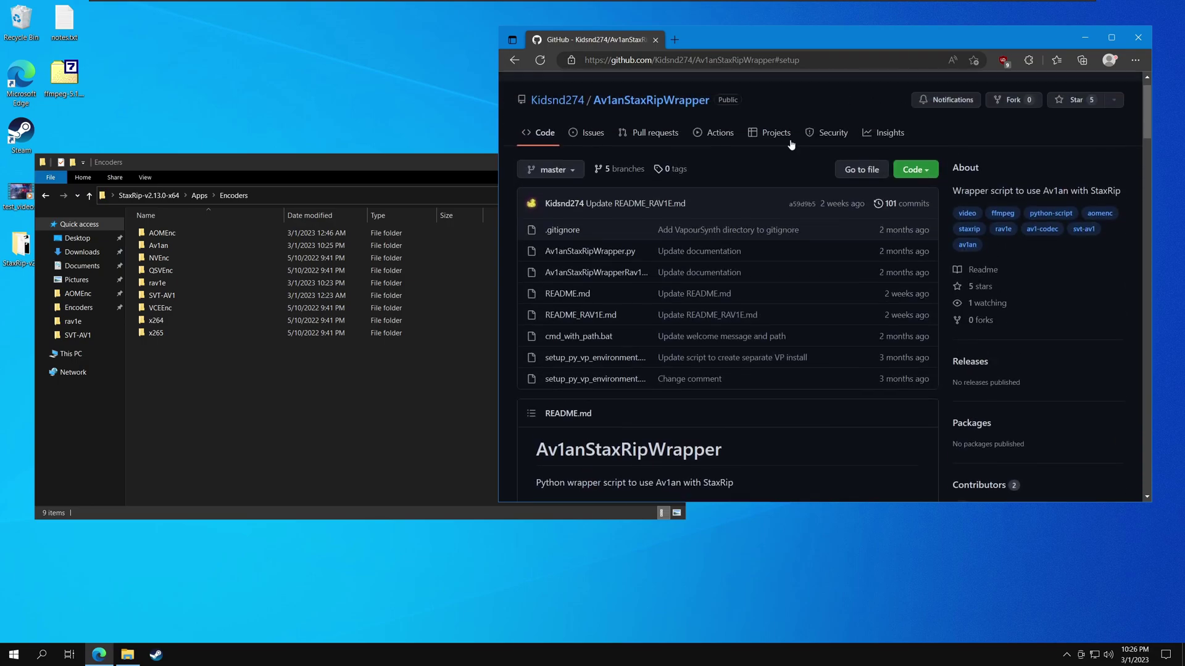
left_click(916, 201)
left_click(771, 384)
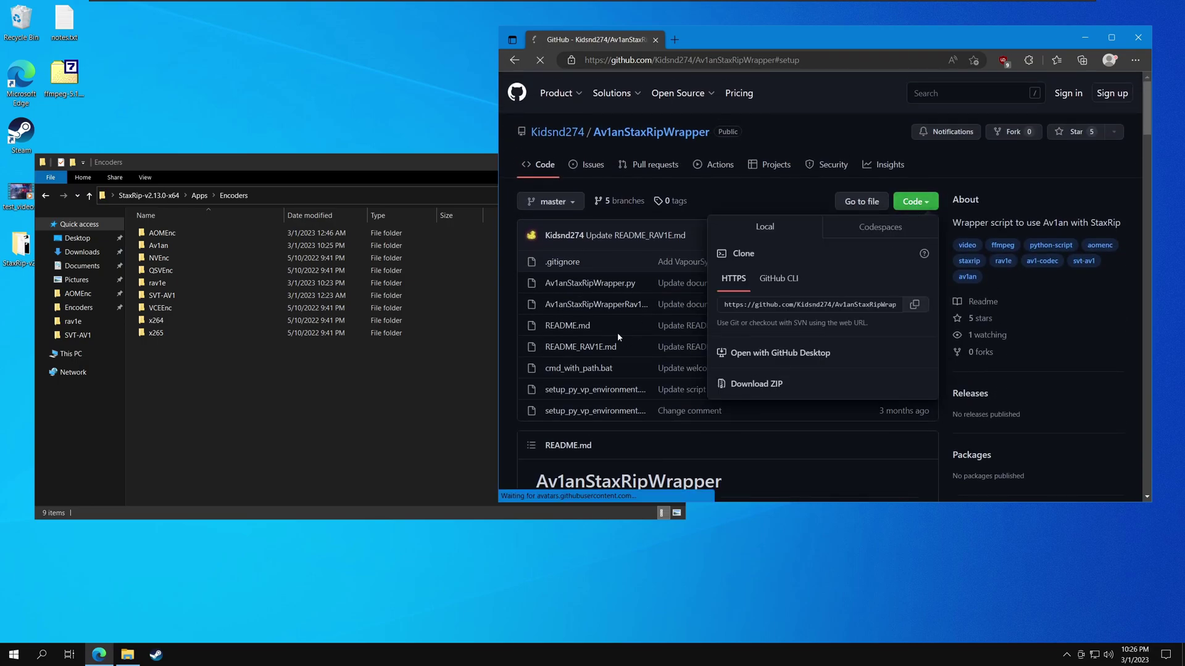
left_click(914, 117)
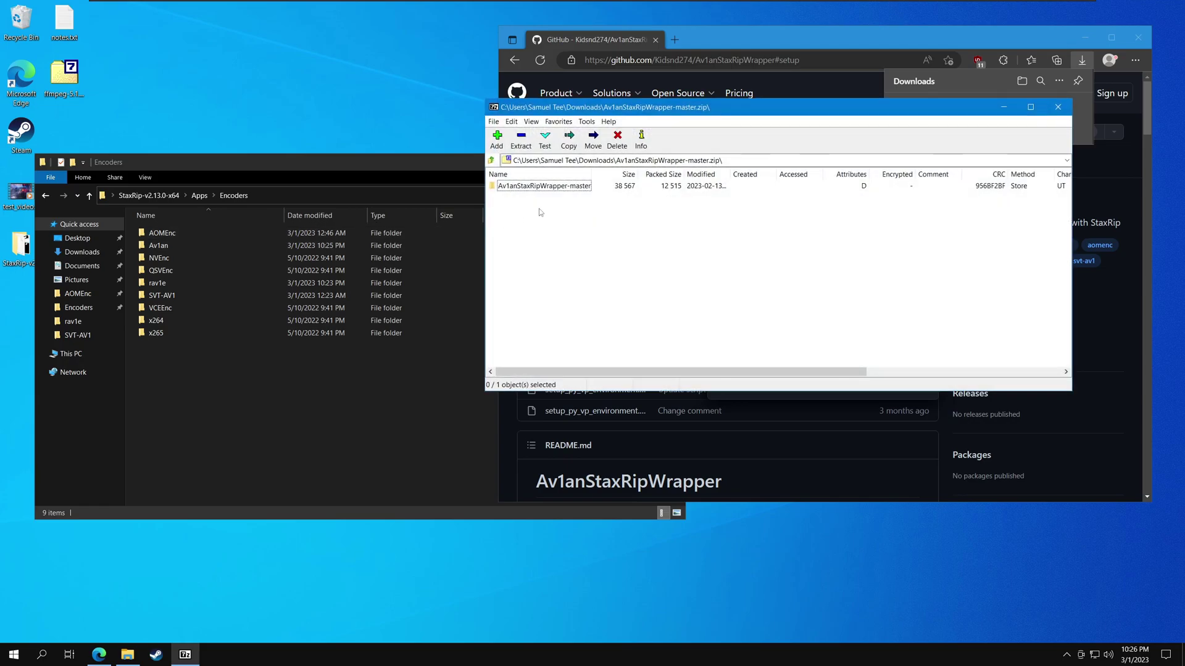
left_click(343, 397)
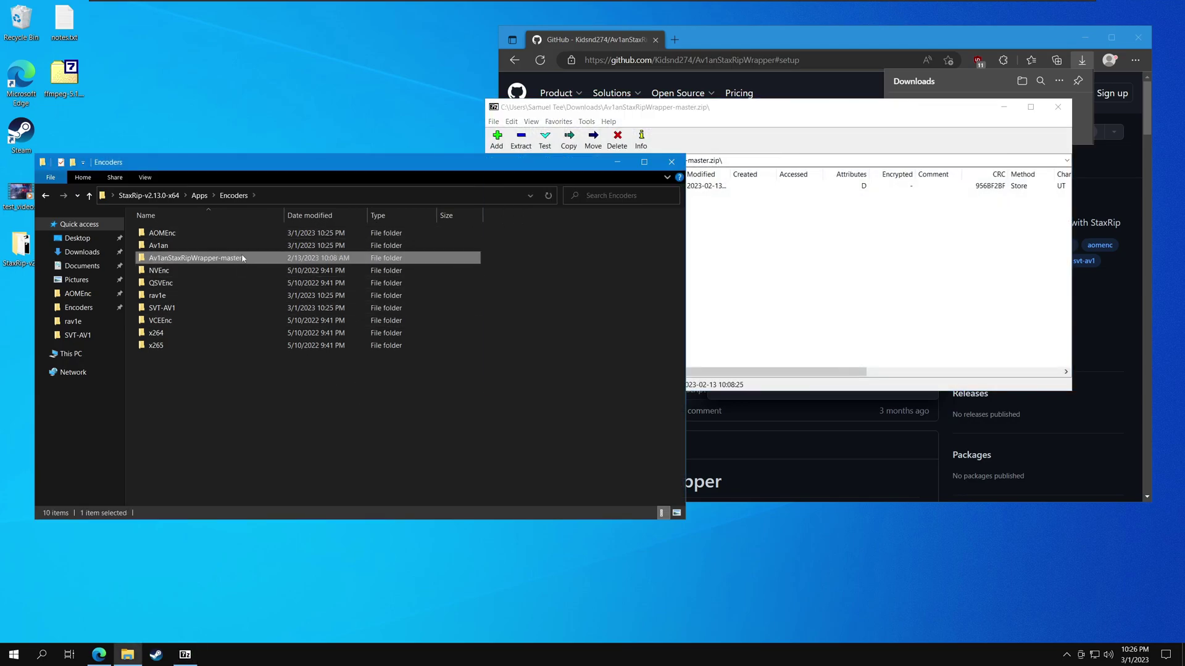
Rename the Av1anStaxRipWrapper-master folder to Av1anStaxRipWrapper and close the archive window.
left_click(241, 255)
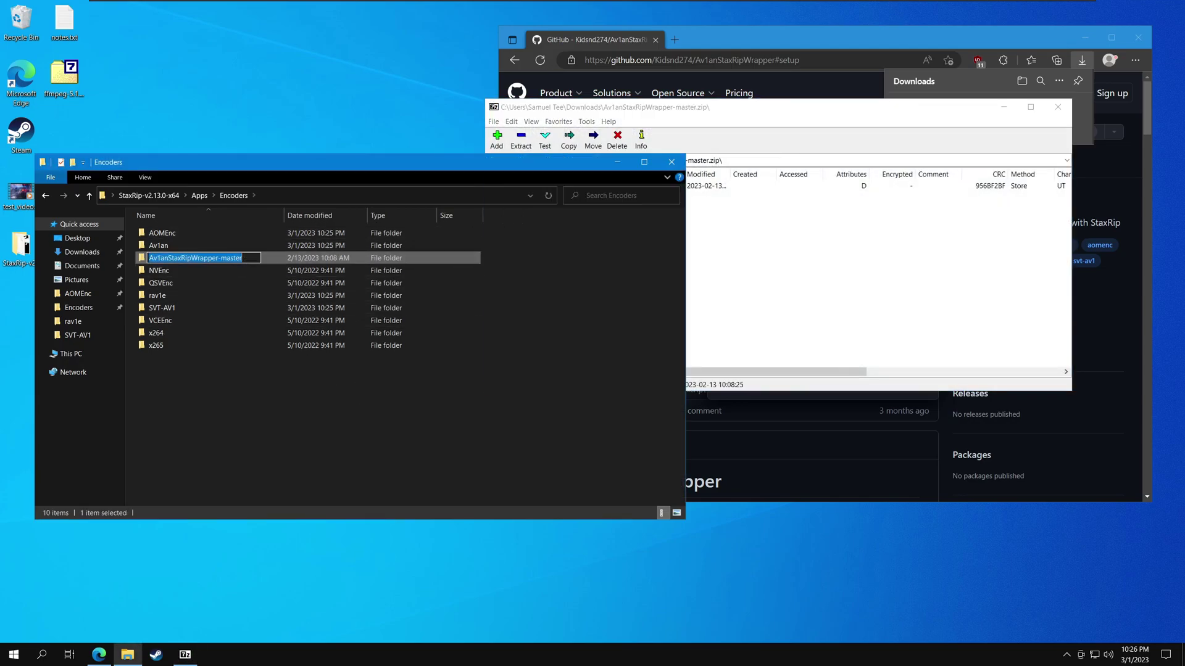
left_click(242, 257)
key("BackSpace")
key("BackSpace")
key("BackSpace")
key("BackSpace")
key("BackSpace")
key("BackSpace")
key("BackSpace")
key("Return")
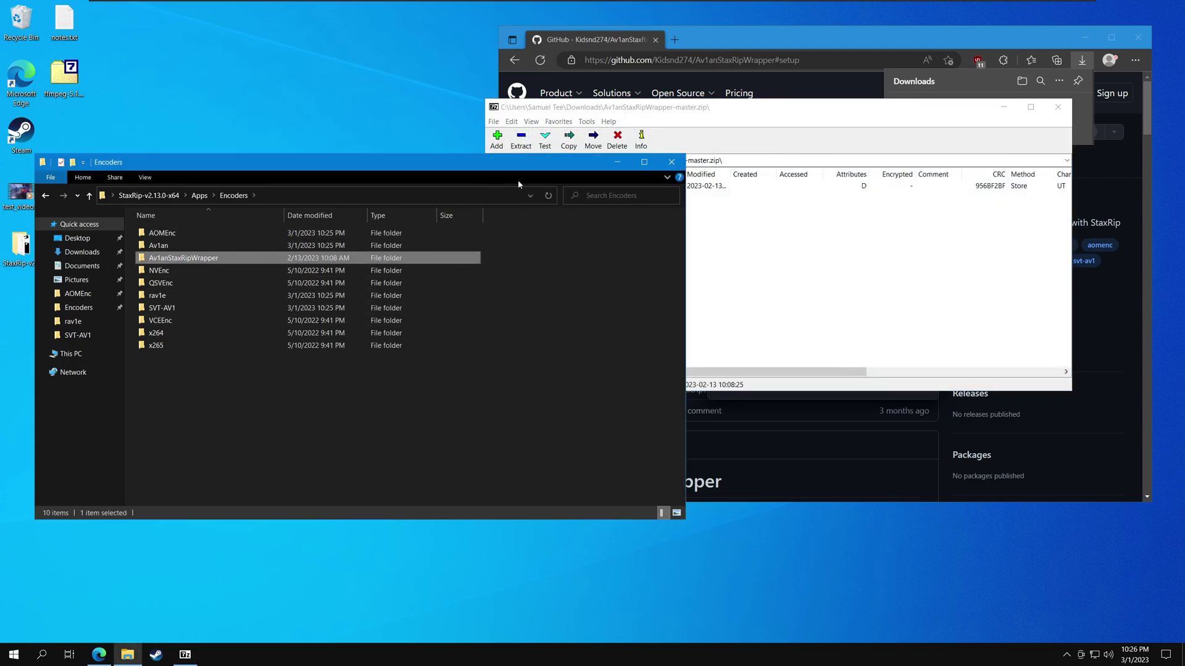
left_click(1061, 120)
left_click(1057, 107)
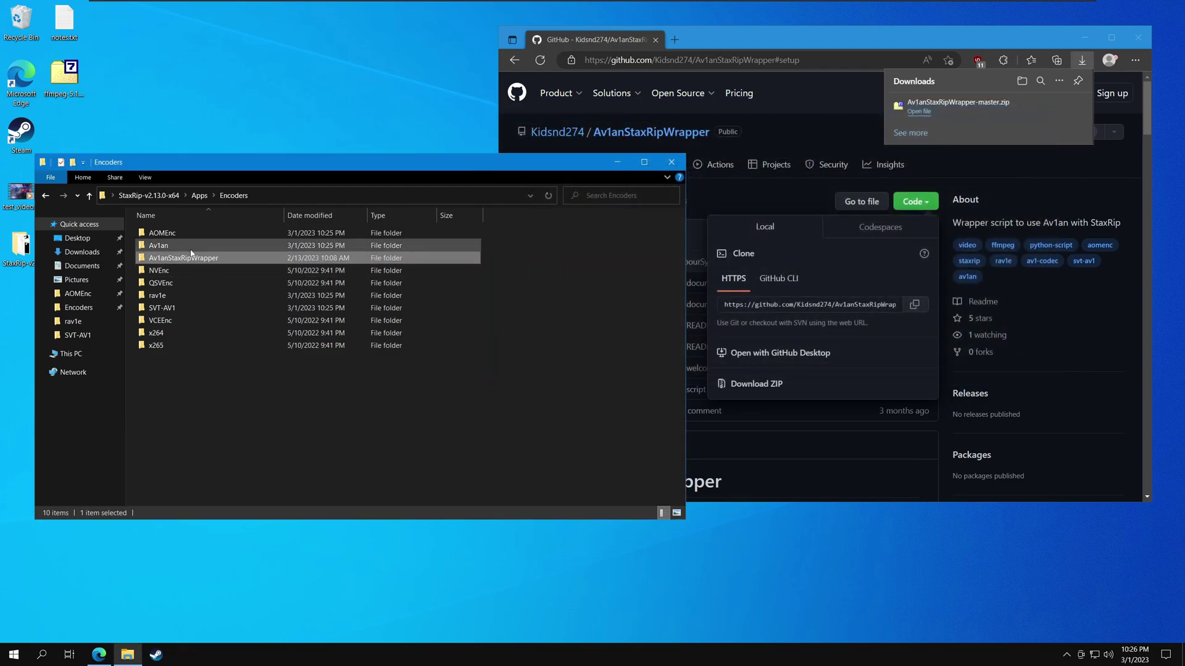
Run setup_py_vp_environment.bat from the Av1anStaxRipWrapper folder to install the Python modules and VapourSynth plugins.
left_click(812, 409)
scroll(812, 408, "down", 8)
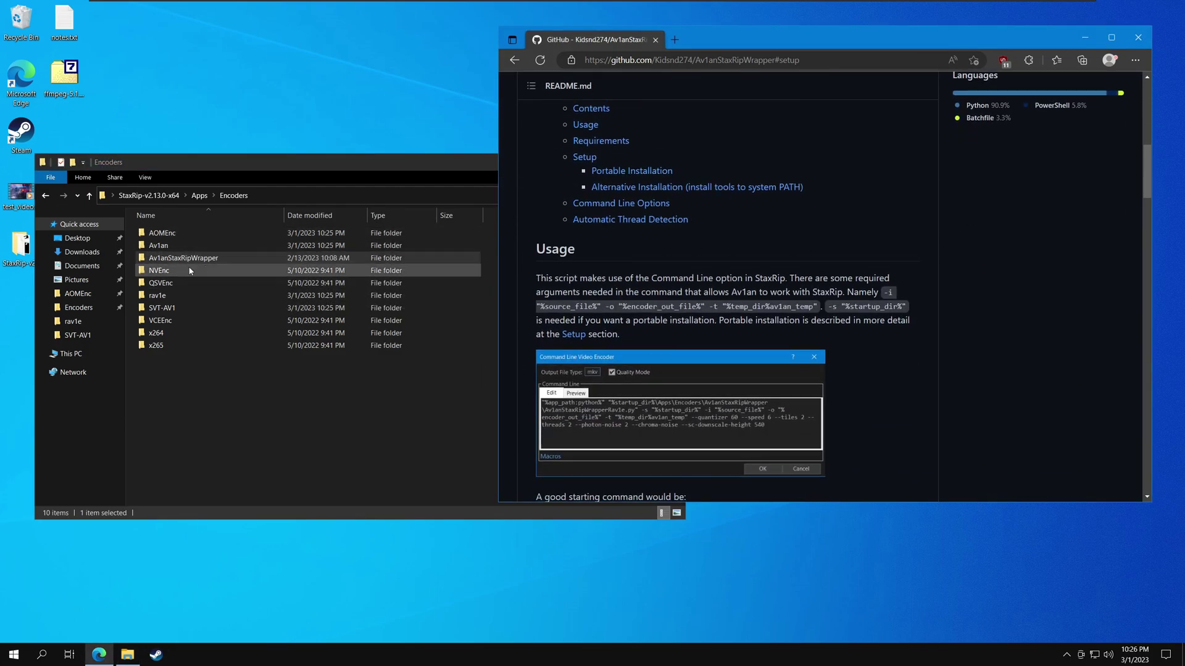
double_click(245, 258)
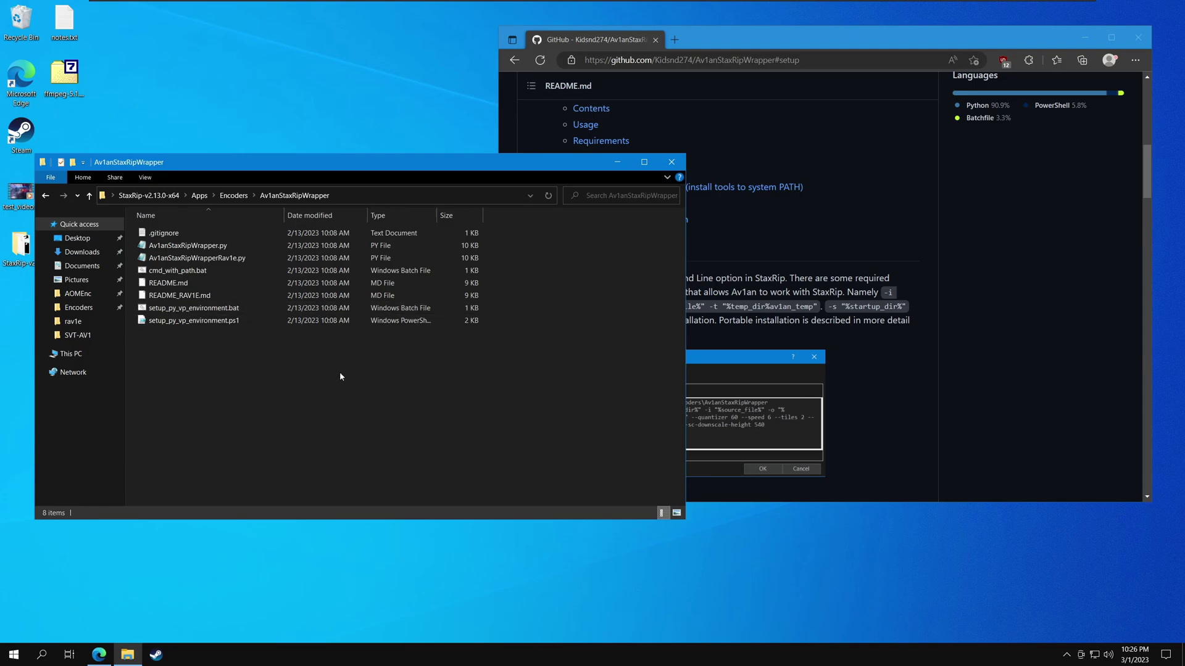
double_click(194, 308)
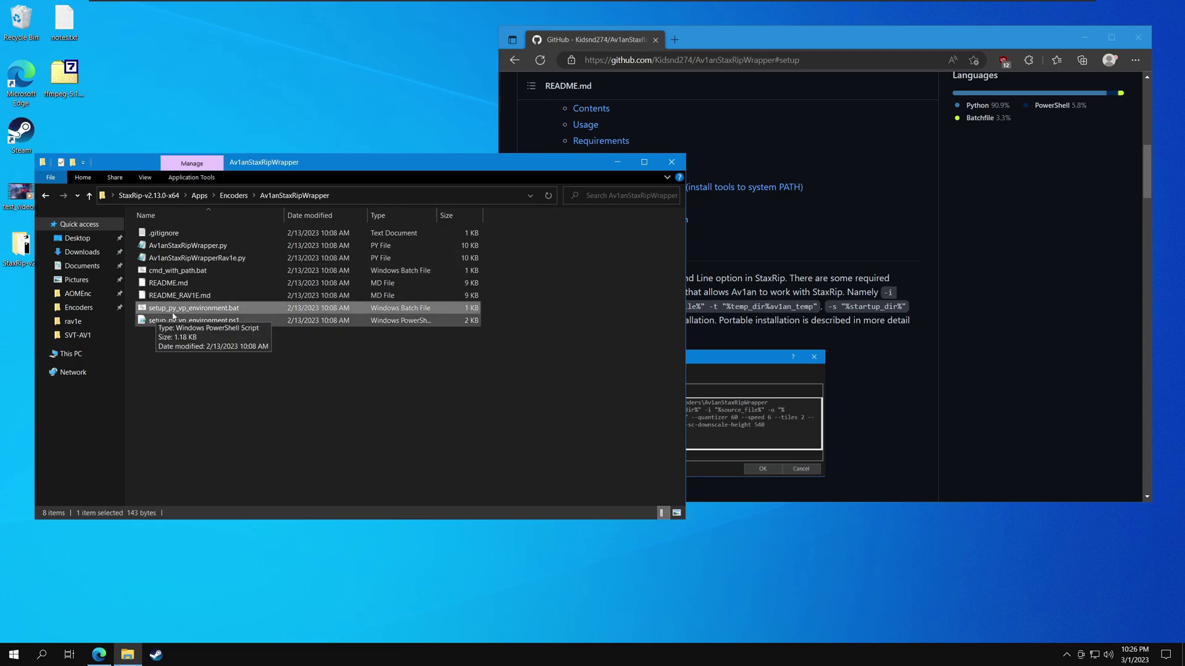
left_click_drag(228, 113, 290, 74)
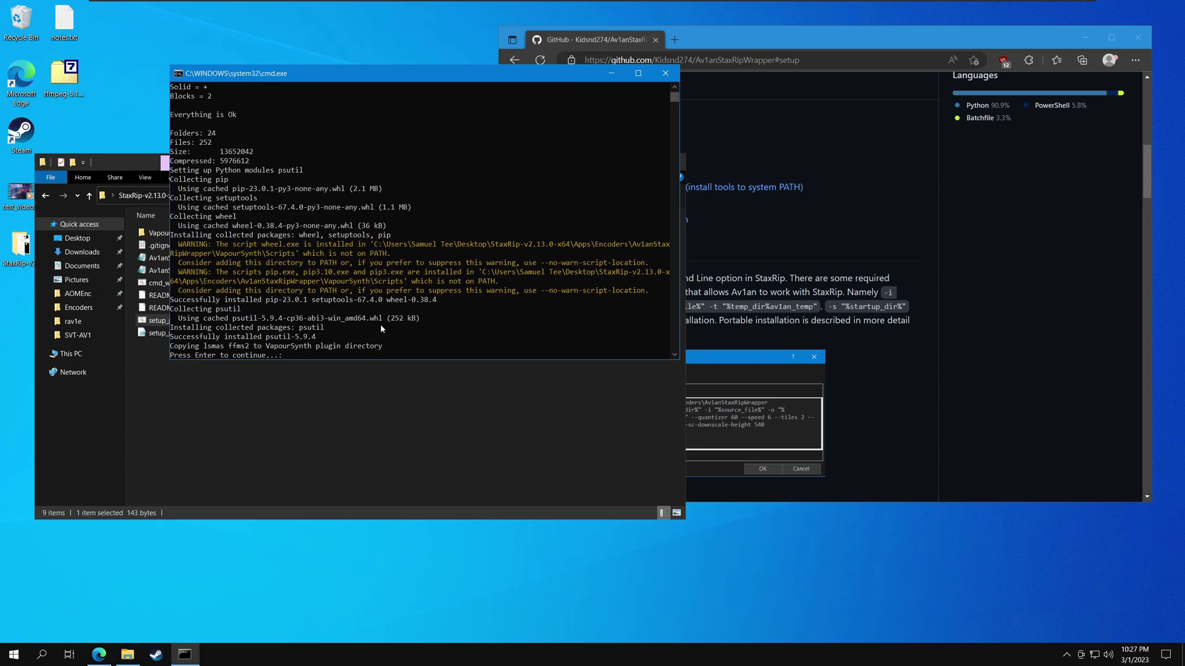
Finish the environment setup script and open a command prompt with the encoder paths using cmd_with_path.bat.
key("Return")
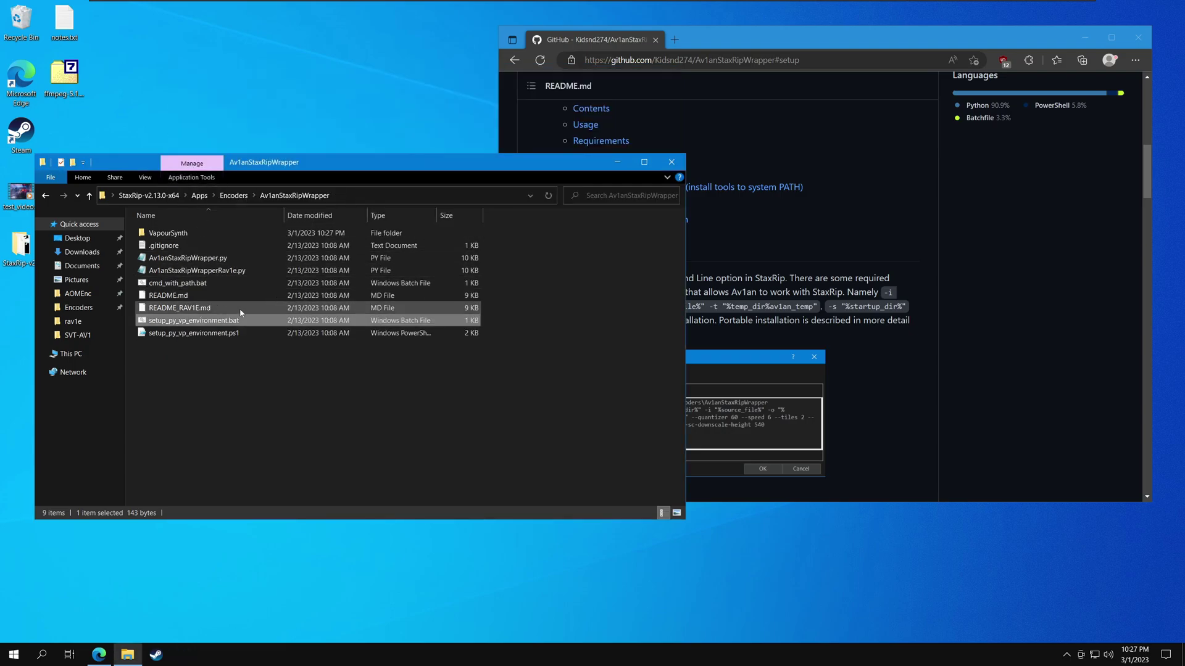
left_click(177, 289)
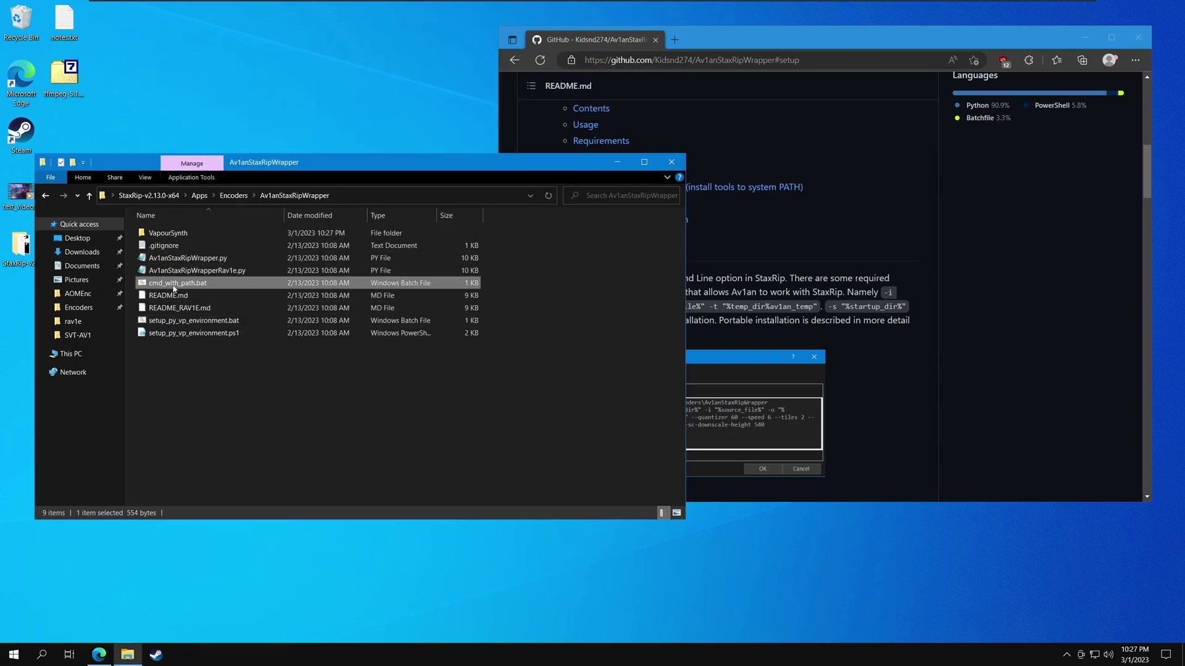
double_click(160, 285)
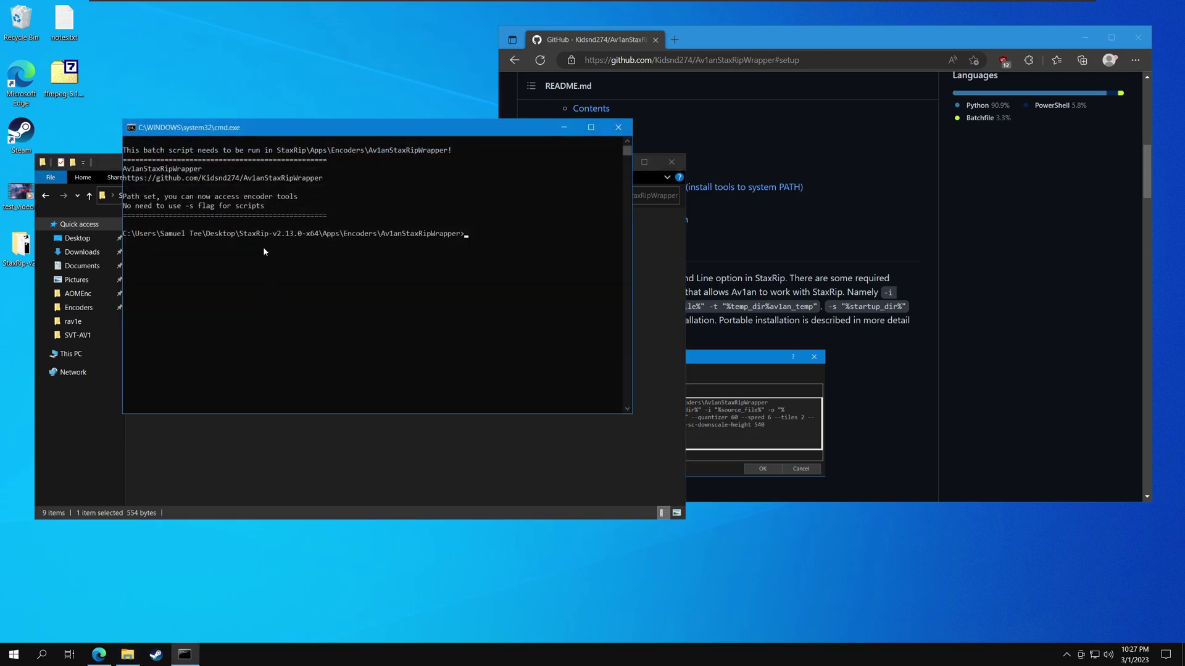
left_click_drag(267, 135, 515, 155)
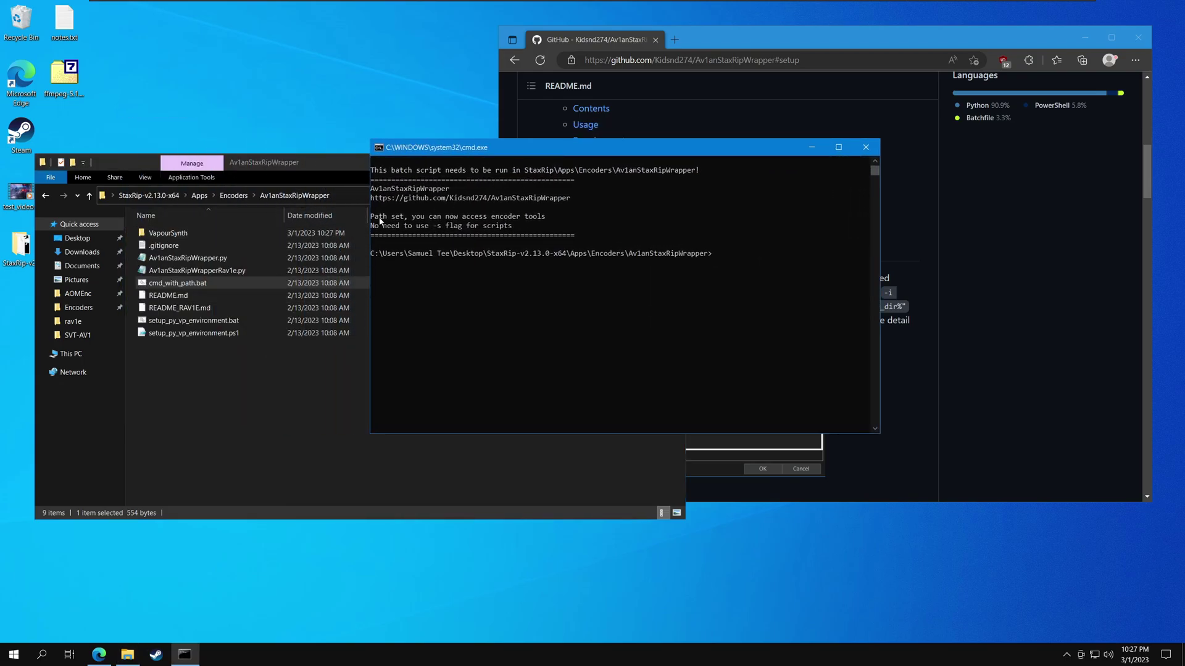
left_click_drag(542, 148, 599, 135)
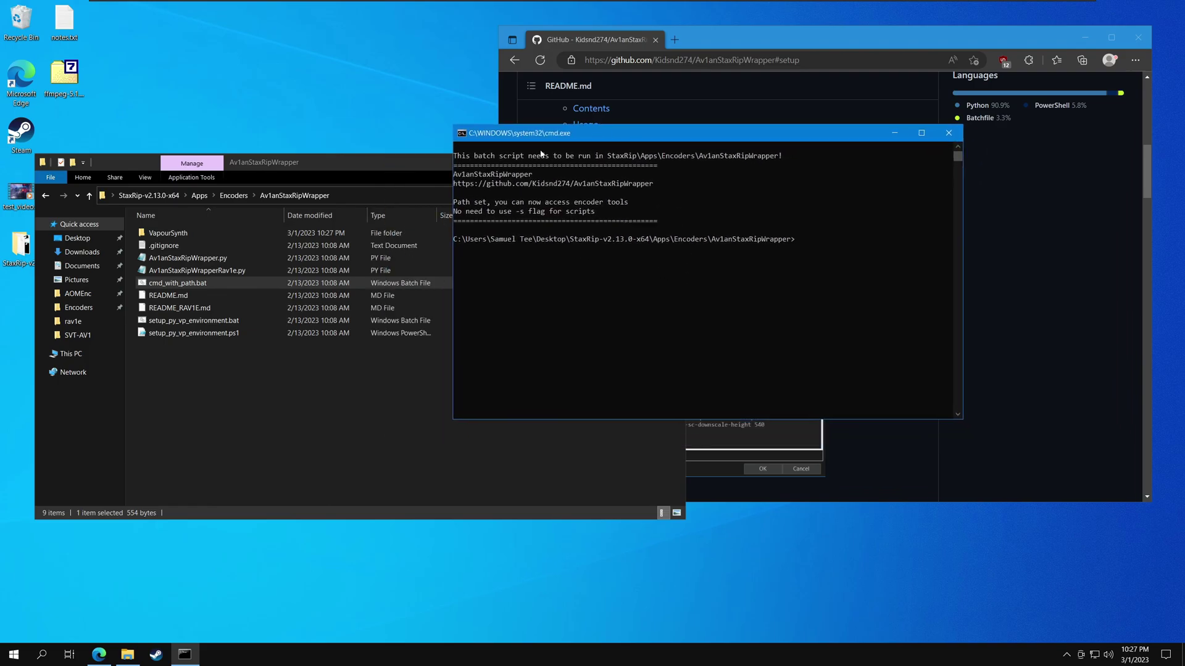
left_click(639, 276)
key("Escape")
left_click_drag(656, 134, 672, 126)
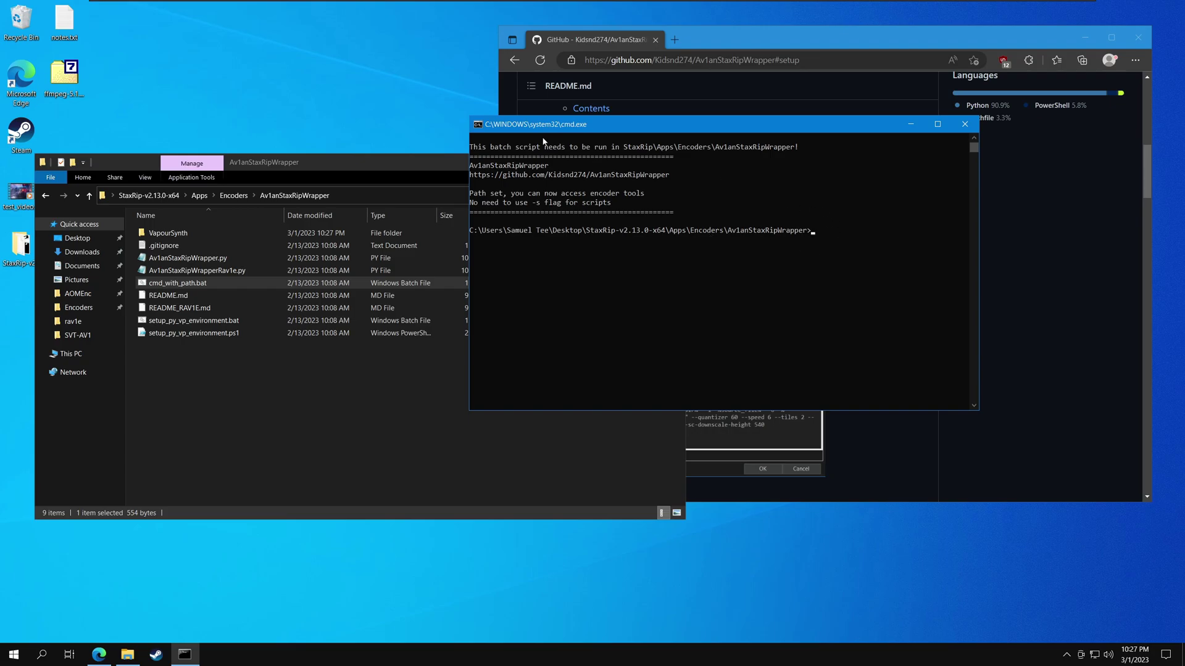
Check the Av1an and rav1e installations by running av1an --version, reviewing its VapourSynth plugins, and running rav1e --version.
type("av1an --version")
key("Return")
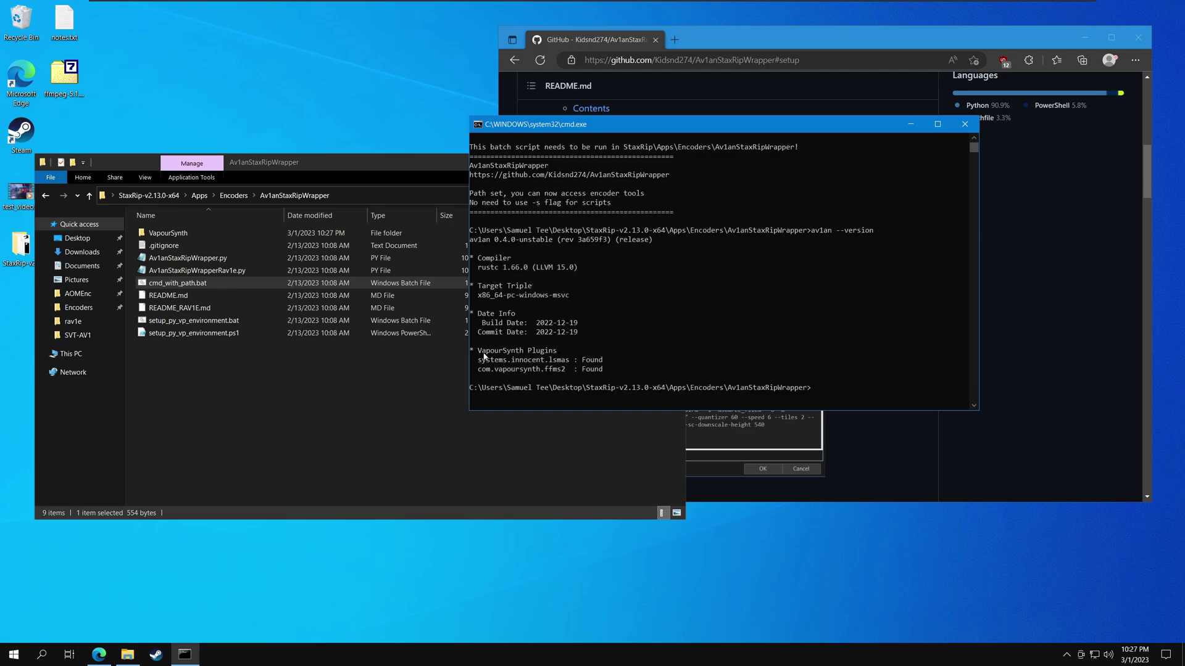
left_click_drag(480, 351, 601, 361)
right_click(618, 369)
left_click(600, 367)
right_click(607, 382)
scroll(841, 304, "down", 2)
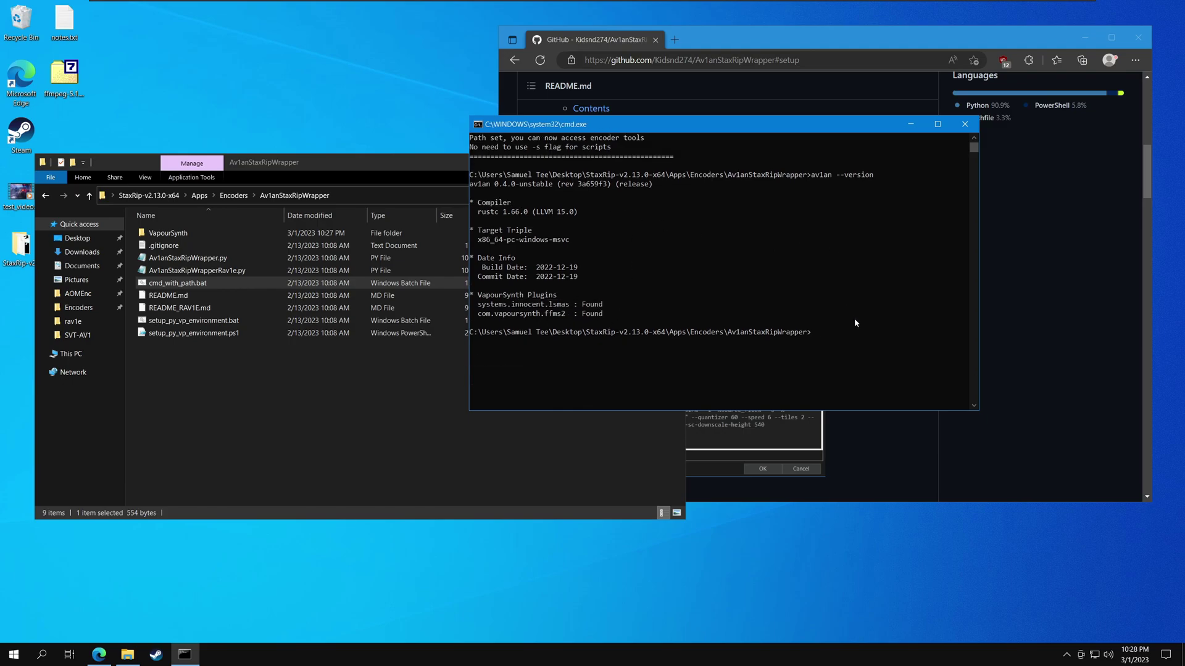
type("ersion")
key("Return")
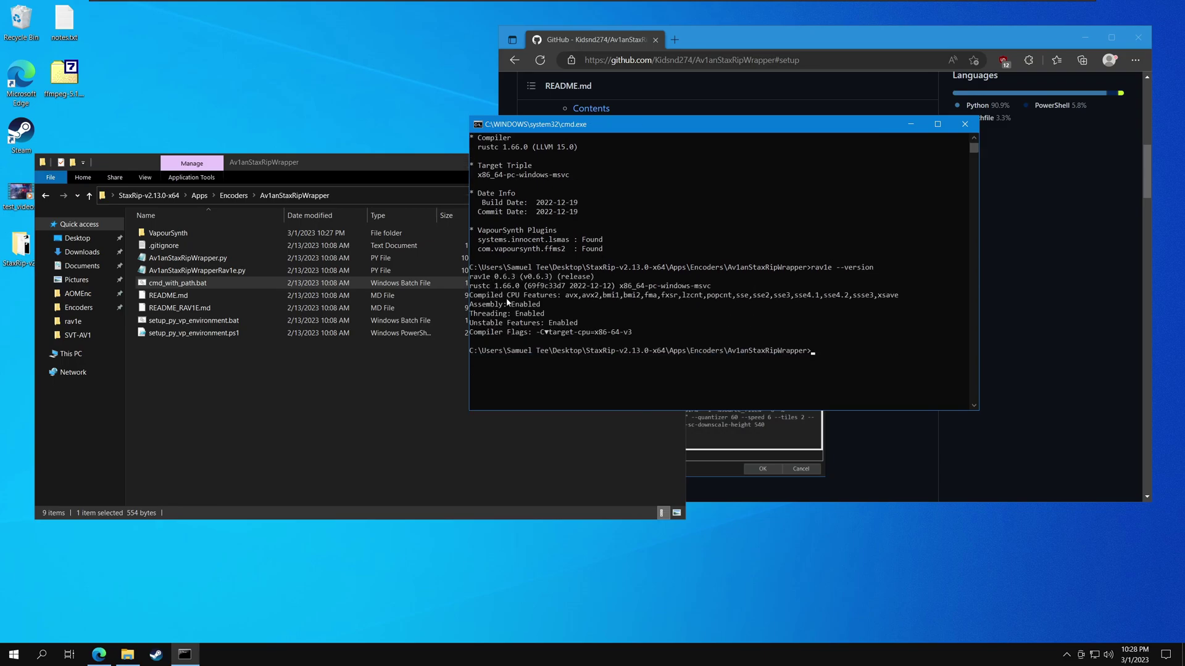
Run python Av1anStaxRipWrapper.py --version and review the reported versions of FFmpeg, Av1an and each encoder.
type("python Av1anStaxRipWrapper.py --version")
key("Return")
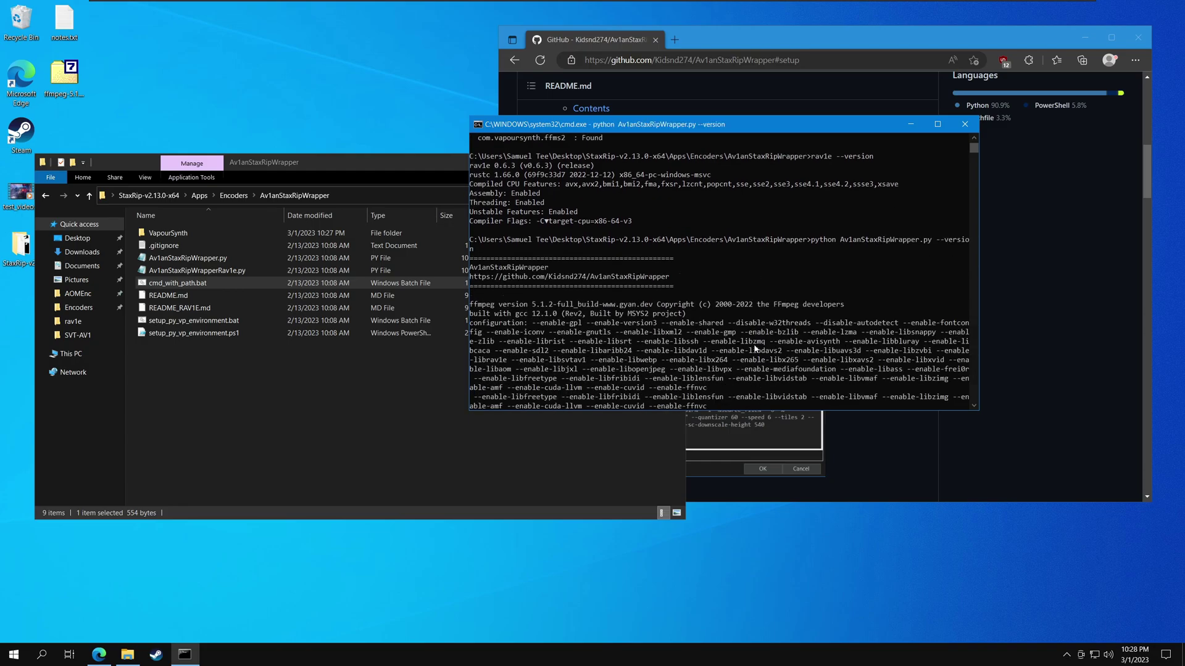
scroll(636, 346, "up", 20)
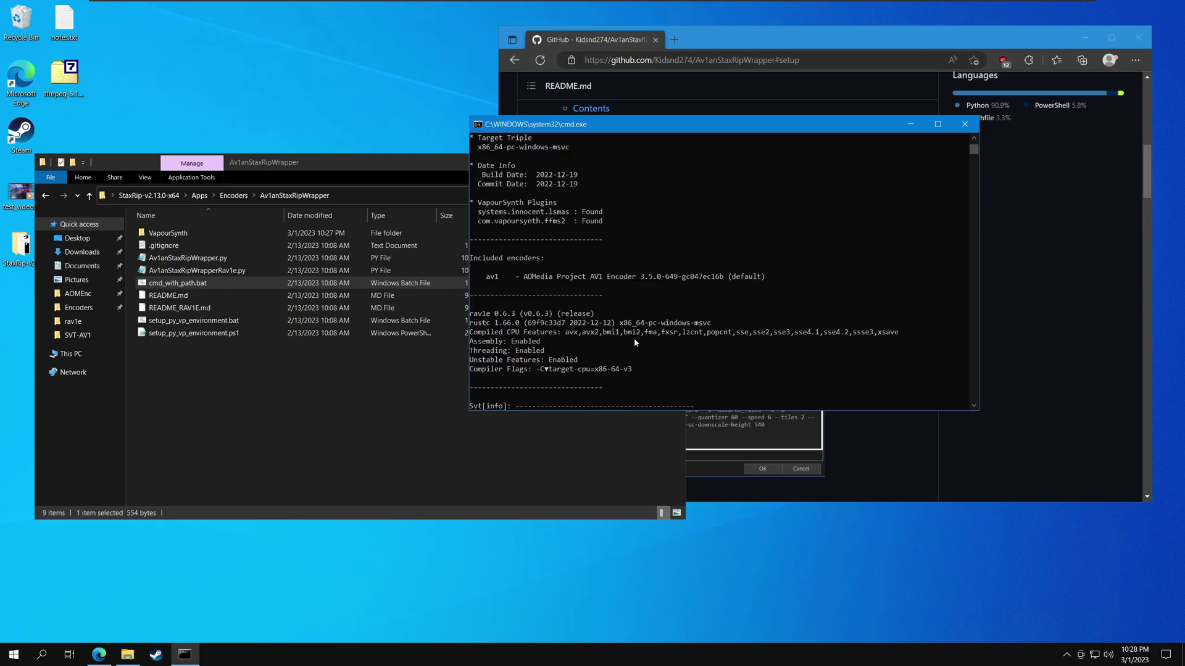
scroll(624, 305, "up", 2)
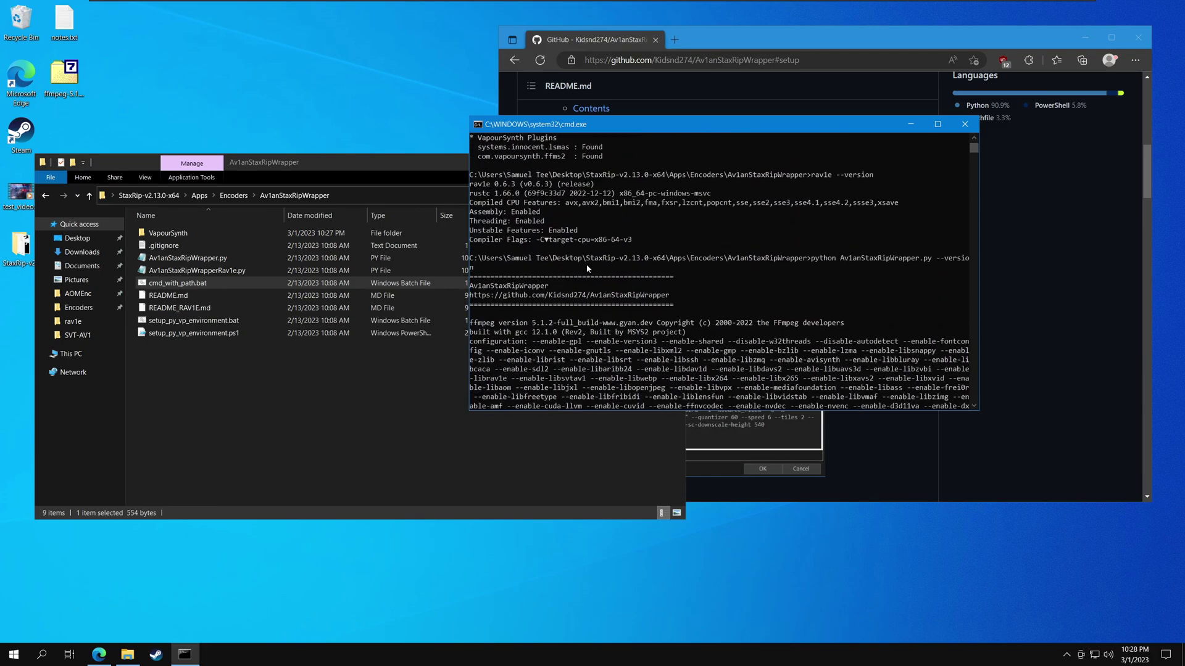
scroll(575, 298, "down", 11)
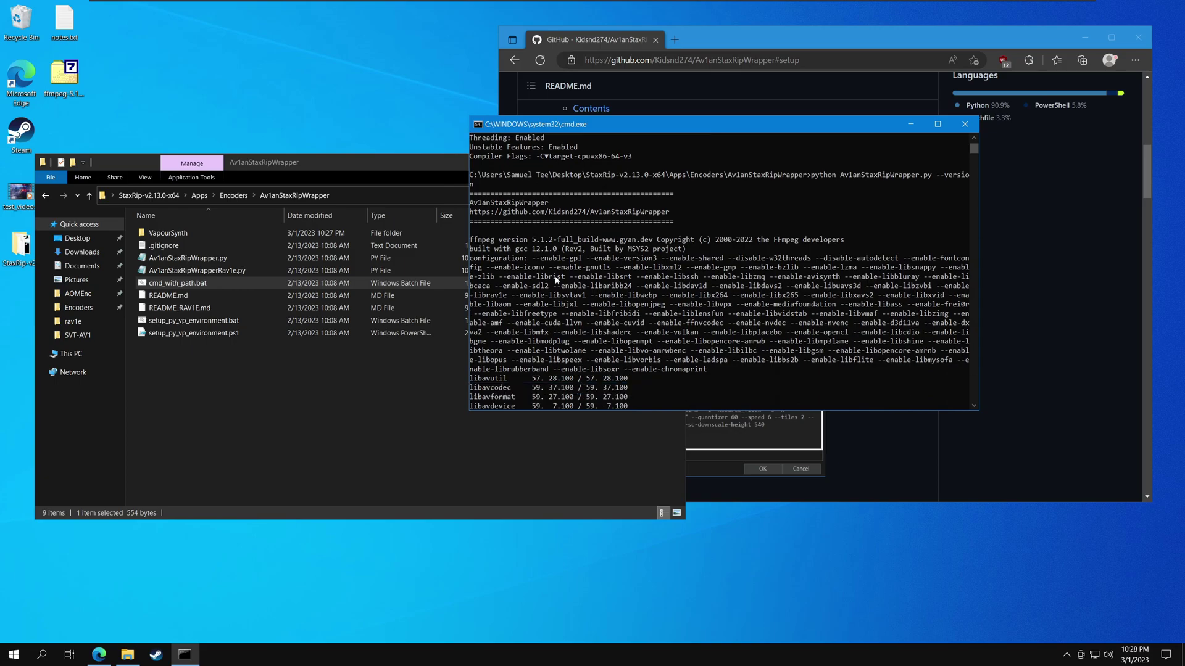
scroll(549, 266, "down", 7)
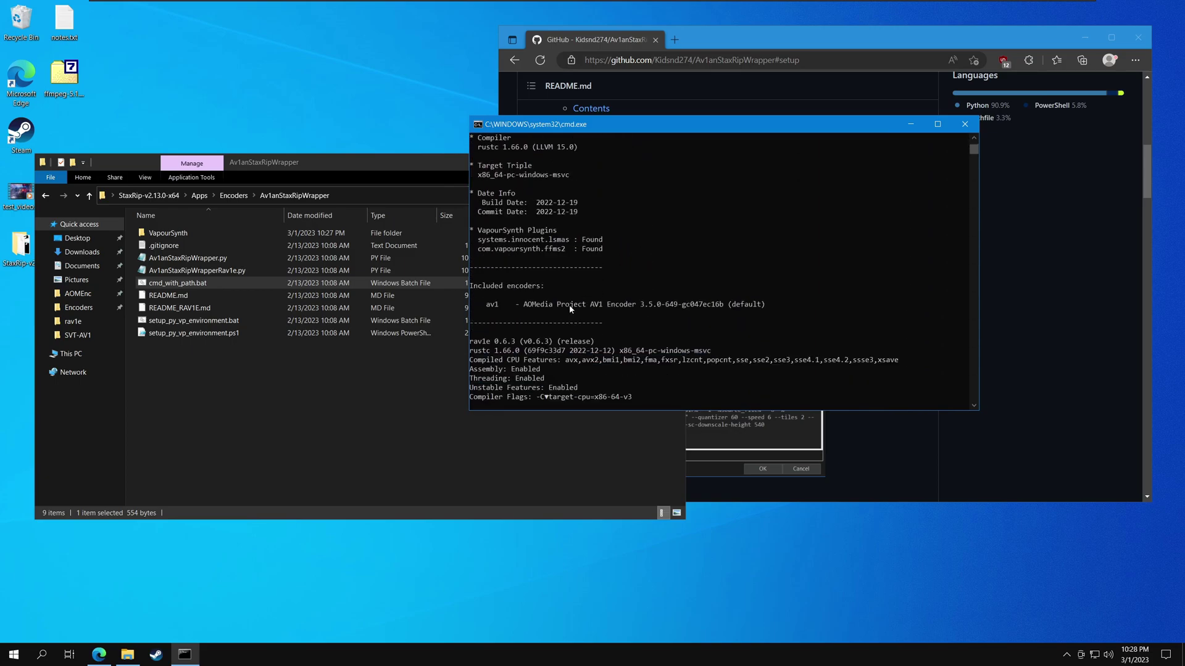
scroll(556, 284, "down", 3)
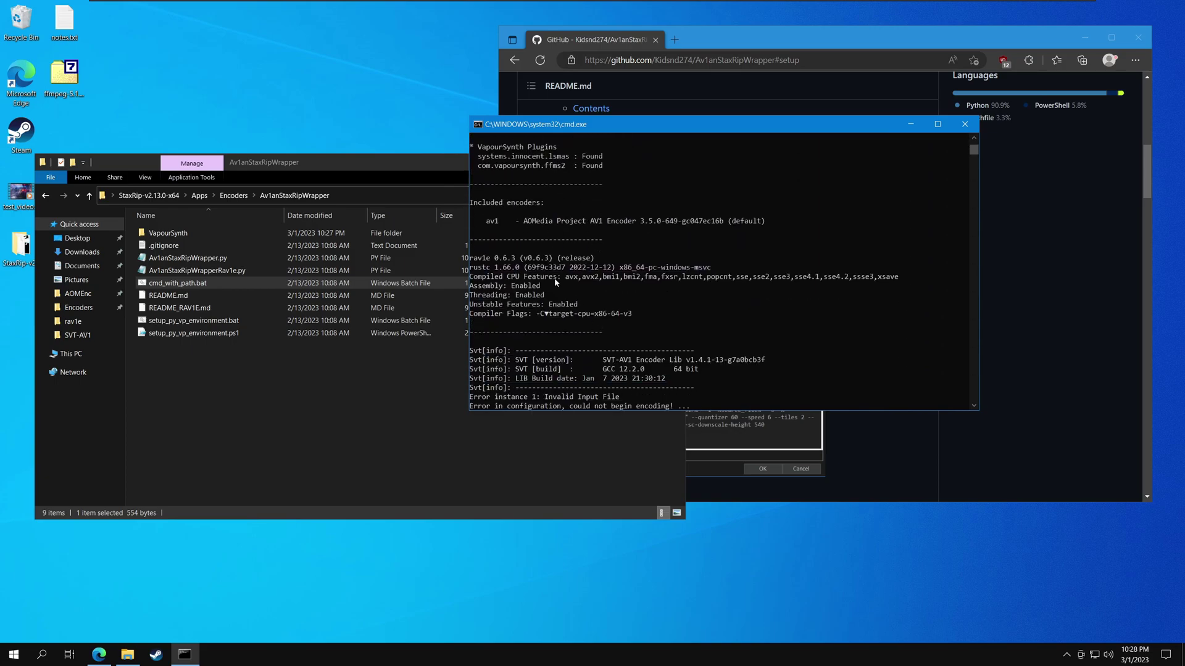
scroll(559, 296, "down", 2)
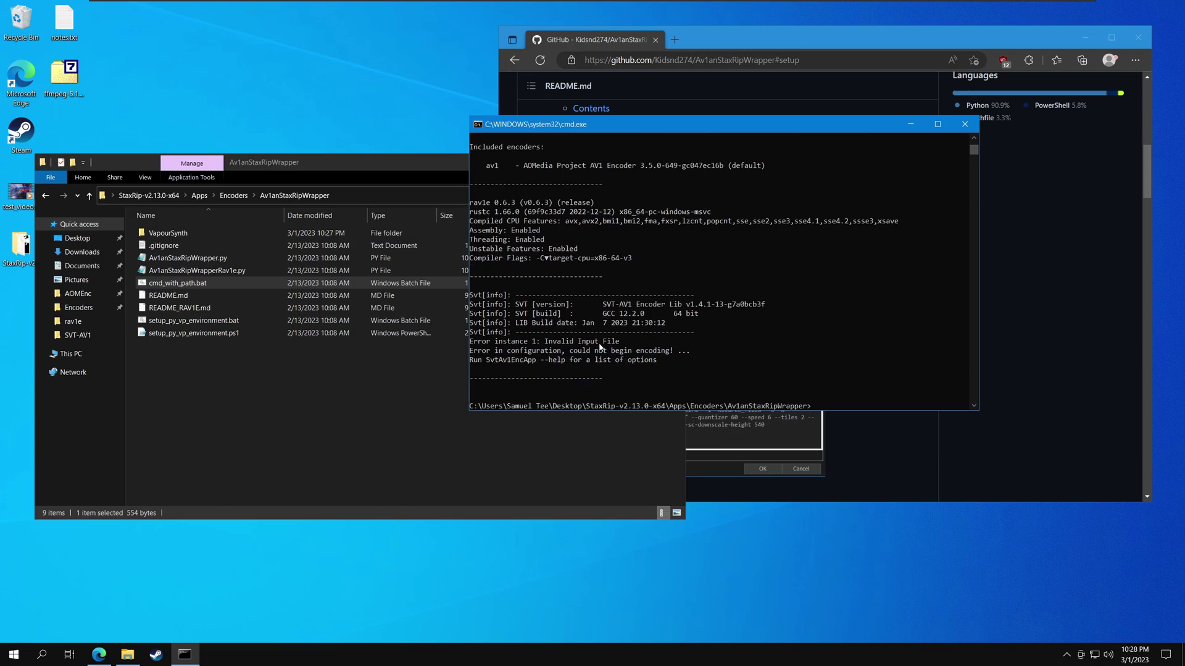
scroll(595, 337, "down", 3)
left_click(764, 351)
right_click(876, 332)
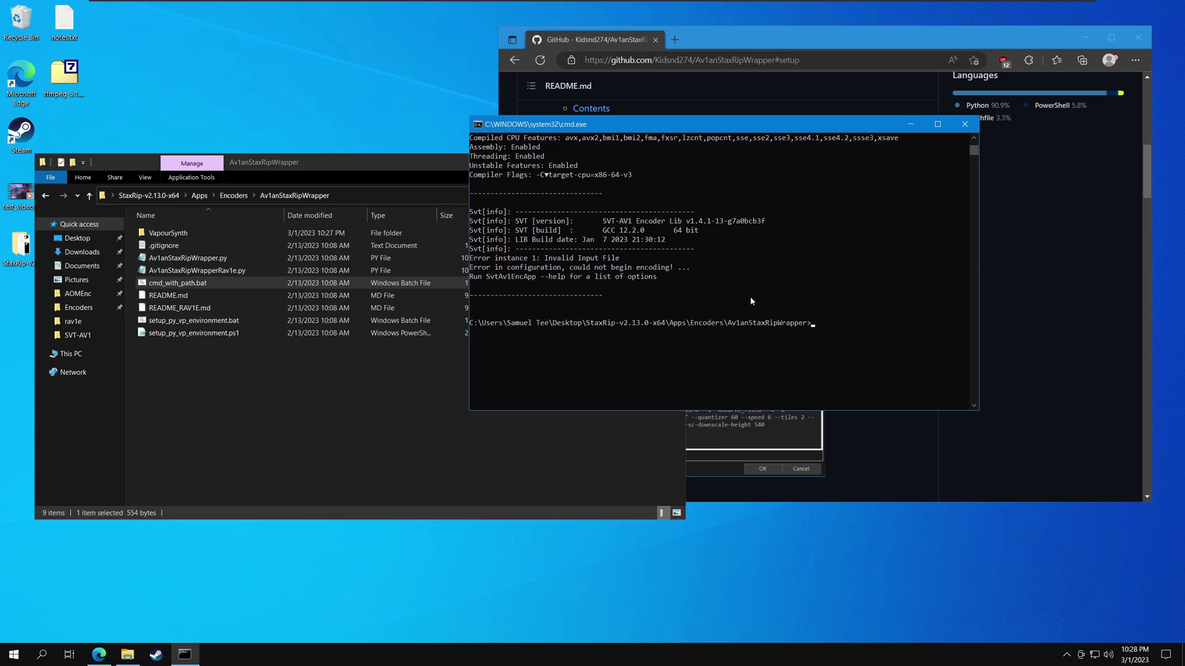
left_click_drag(668, 128, 672, 117)
Launch StaxRip.exe with the Settings folder inside StaxRip-v2.13.0-x64 as settings directory, and decline daily update checks.
left_click(134, 196)
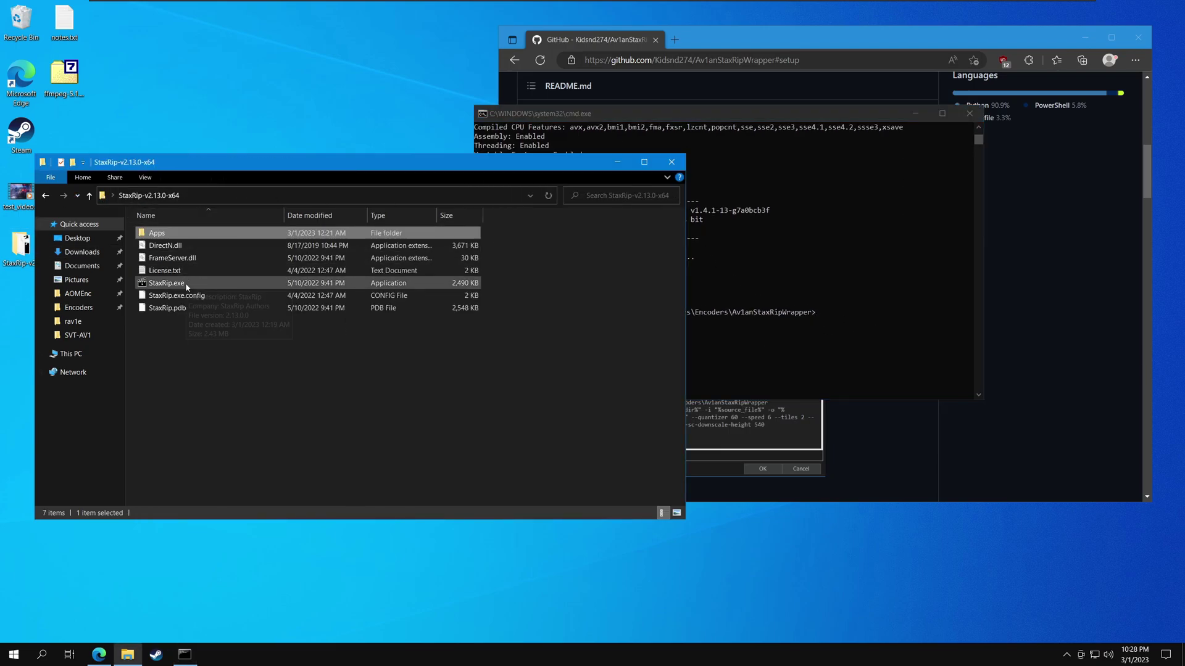
double_click(185, 283)
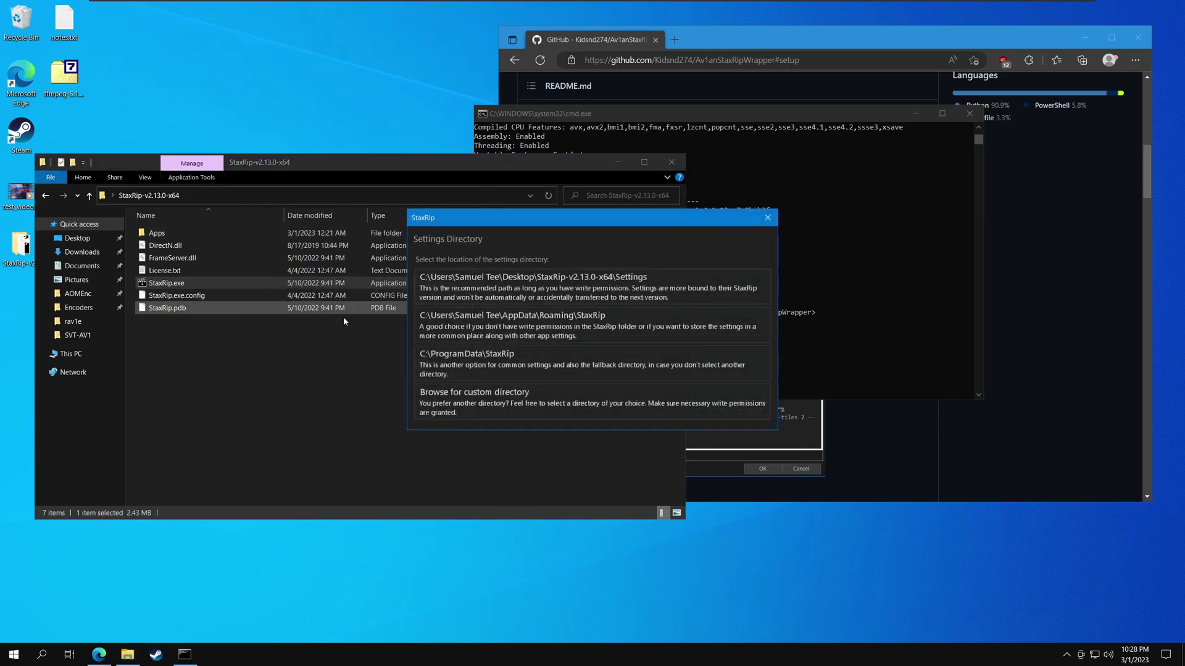
left_click(487, 280)
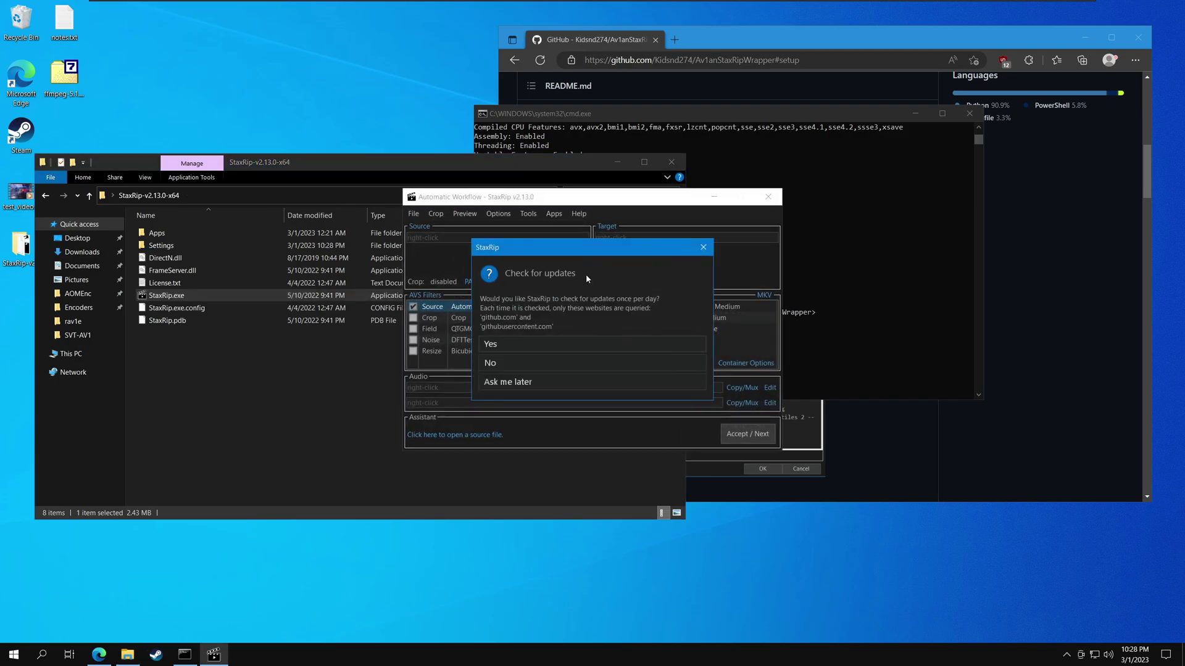
left_click(535, 364)
left_click(915, 114)
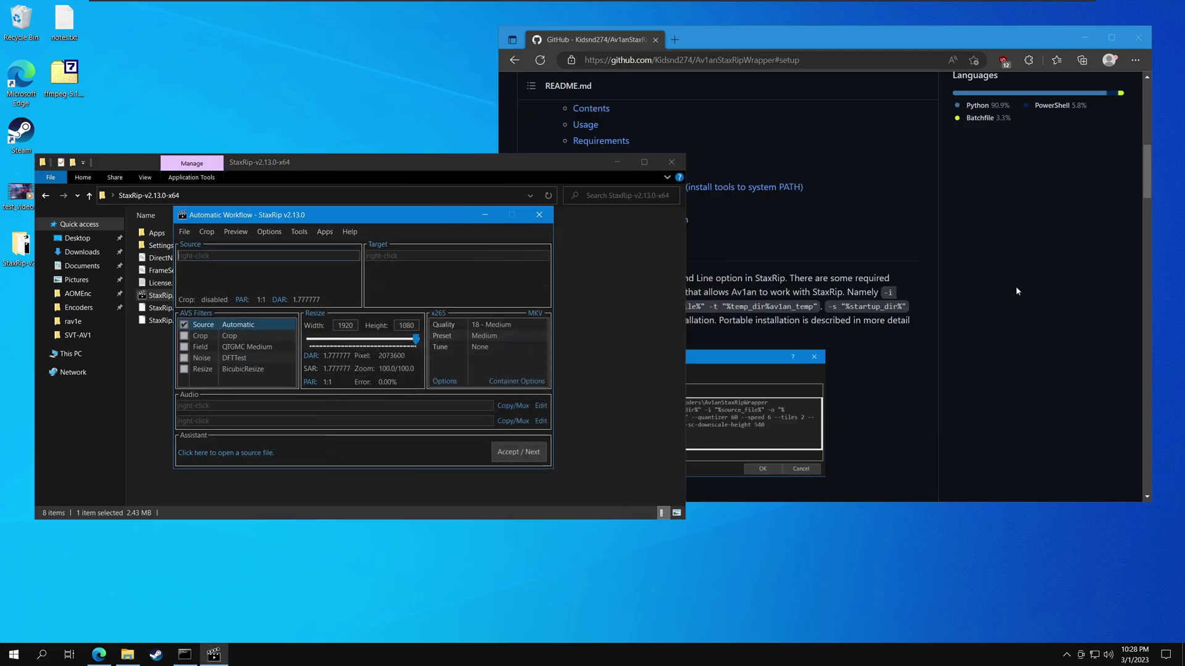
Read the README's portable installation instructions for creating an Av1an encoder profile in StaxRip.
left_click(1015, 286)
scroll(1000, 279, "down", 2)
scroll(981, 274, "up", 5)
scroll(932, 272, "down", 4)
scroll(920, 269, "down", 15)
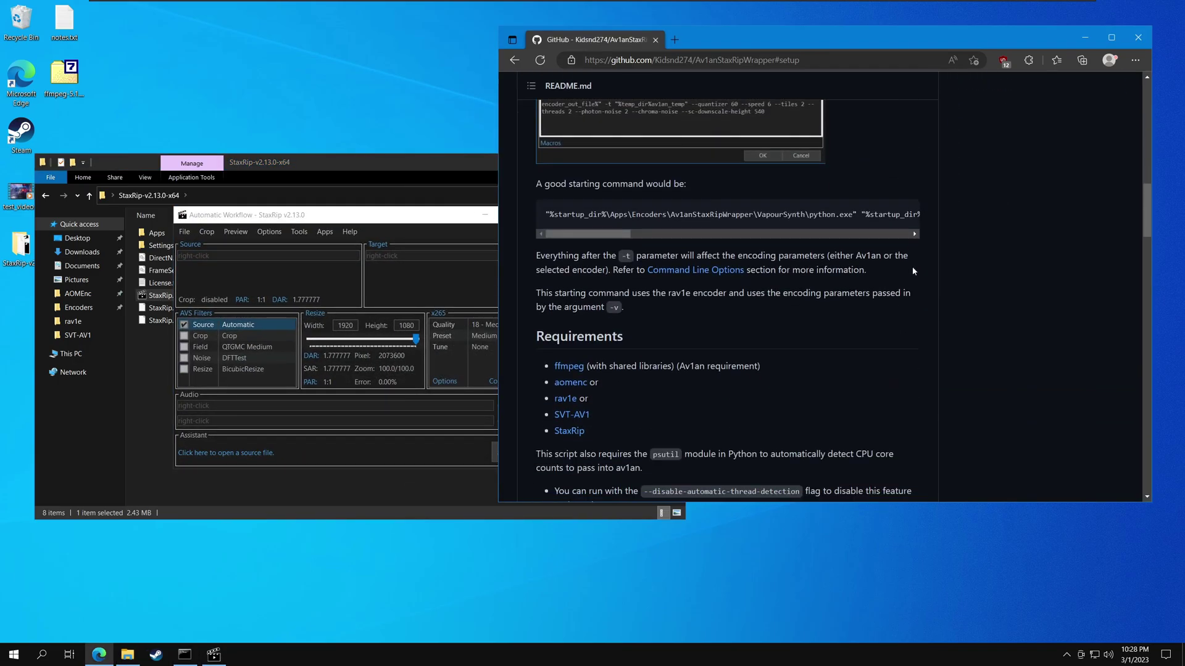
scroll(864, 259, "down", 2)
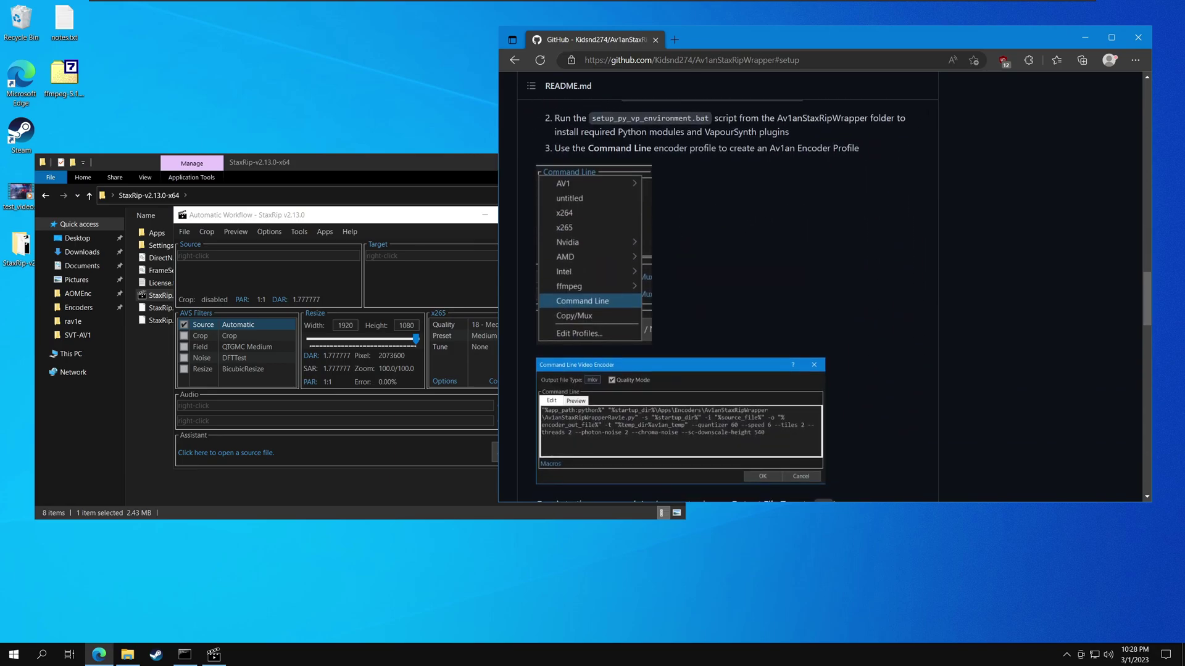
left_click_drag(756, 39, 802, 31)
scroll(775, 192, "down", 5)
scroll(756, 231, "up", 6)
scroll(742, 243, "up", 1)
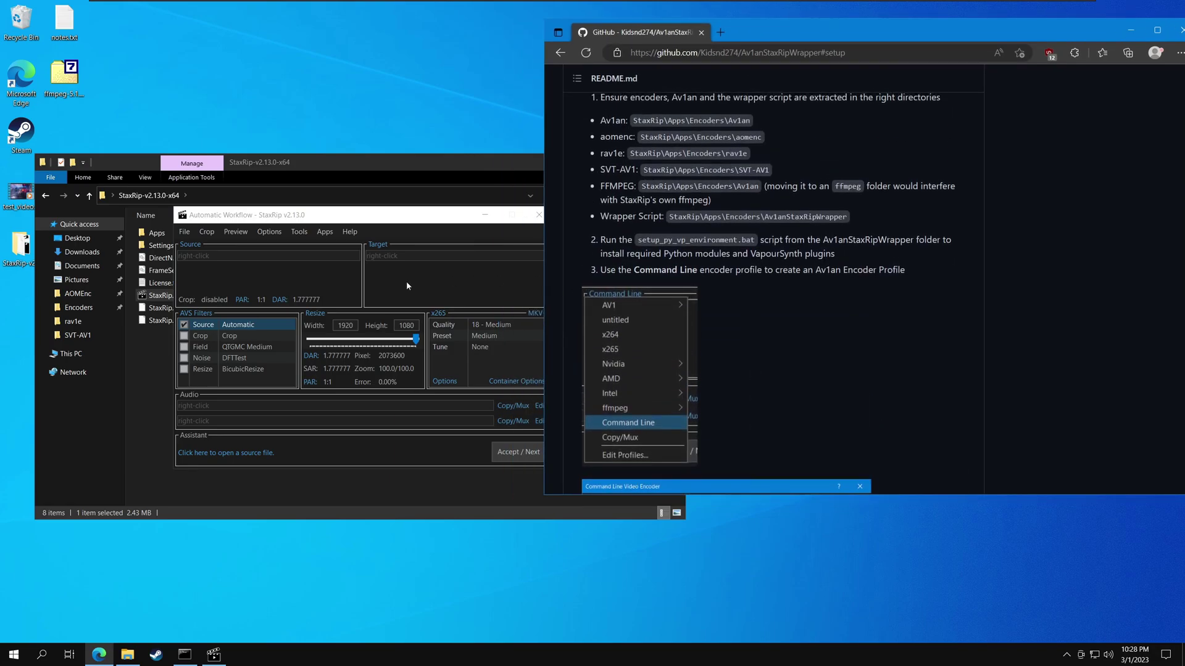
Switch StaxRip's video encoder from x265 to the Command Line profile and open its codec configuration.
left_click(406, 280)
left_click(439, 313)
left_click(458, 413)
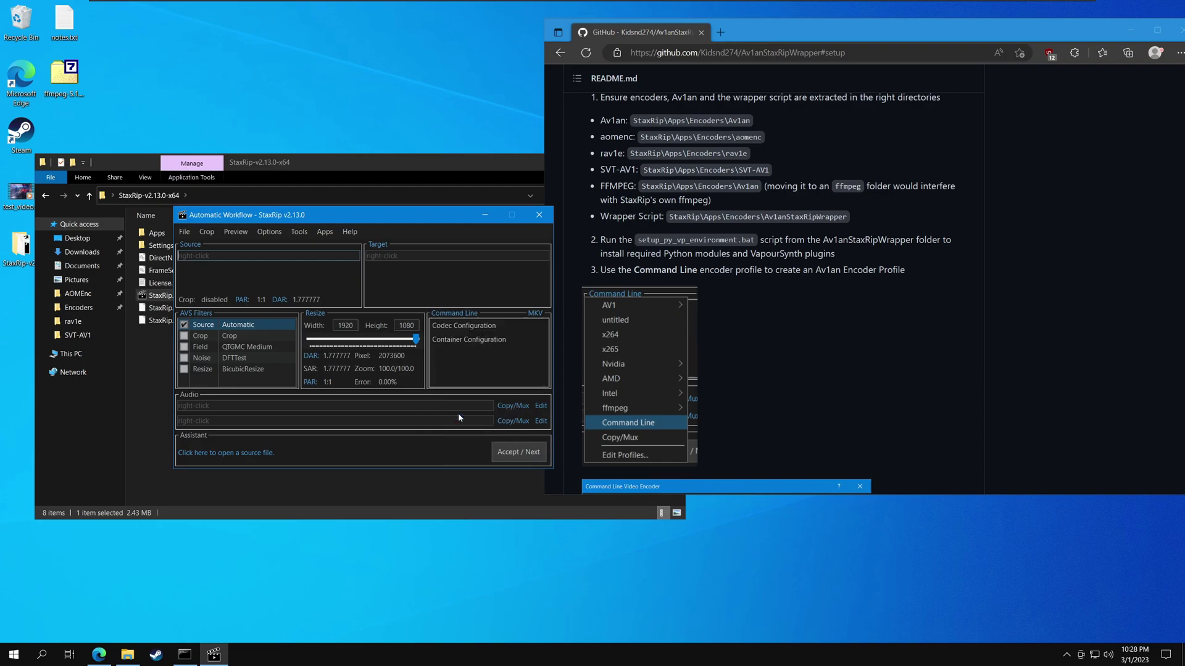
left_click(463, 326)
left_click_drag(318, 252, 302, 226)
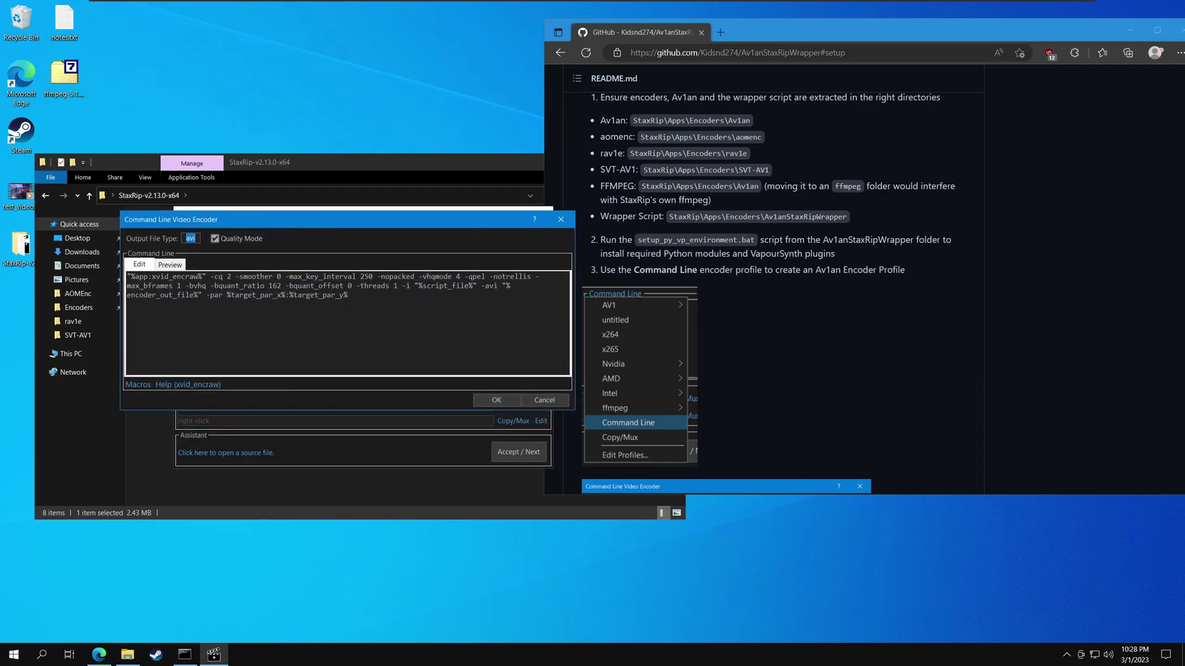
Replace the encoder's command line with the good starting command copied from the README's portable installation section.
scroll(833, 330, "down", 5)
left_click(835, 333)
left_click_drag(591, 334, 925, 335)
left_click(963, 345)
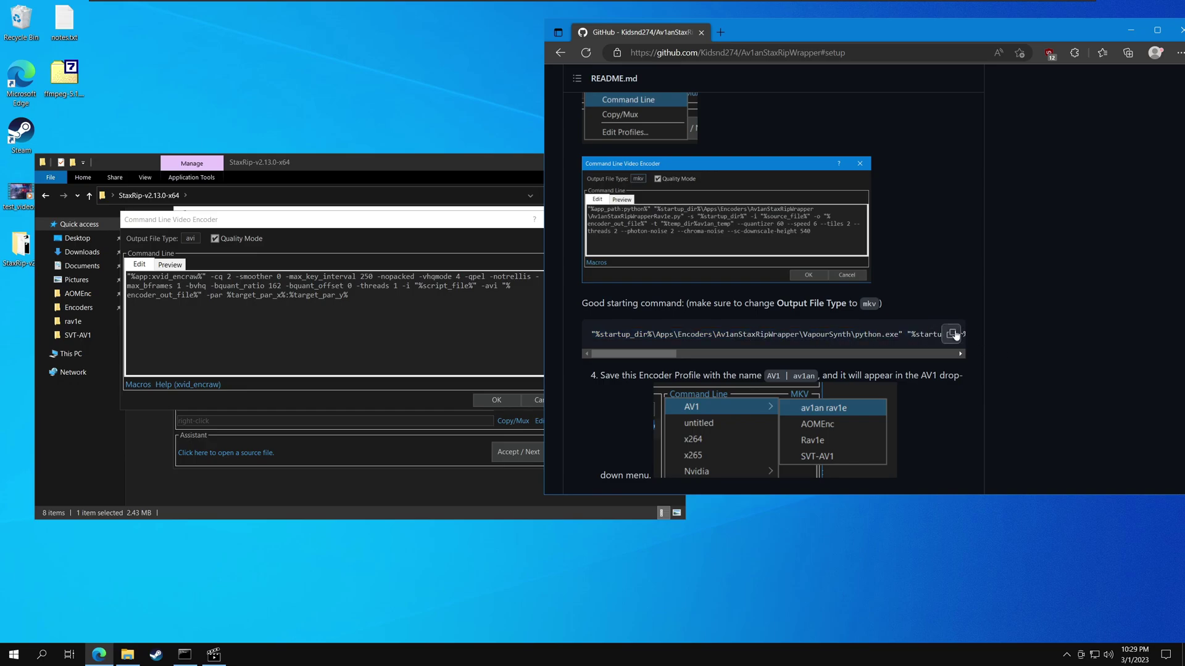
left_click(951, 334)
key("alt+Tab")
key("ctrl+a")
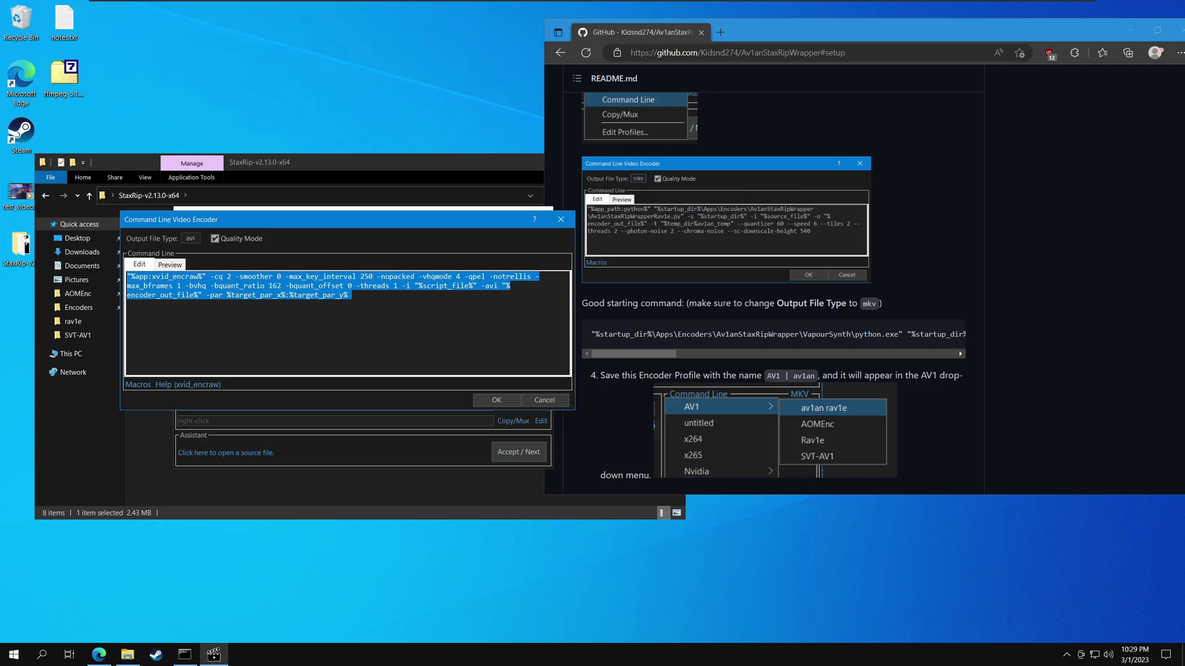
key("ctrl+v")
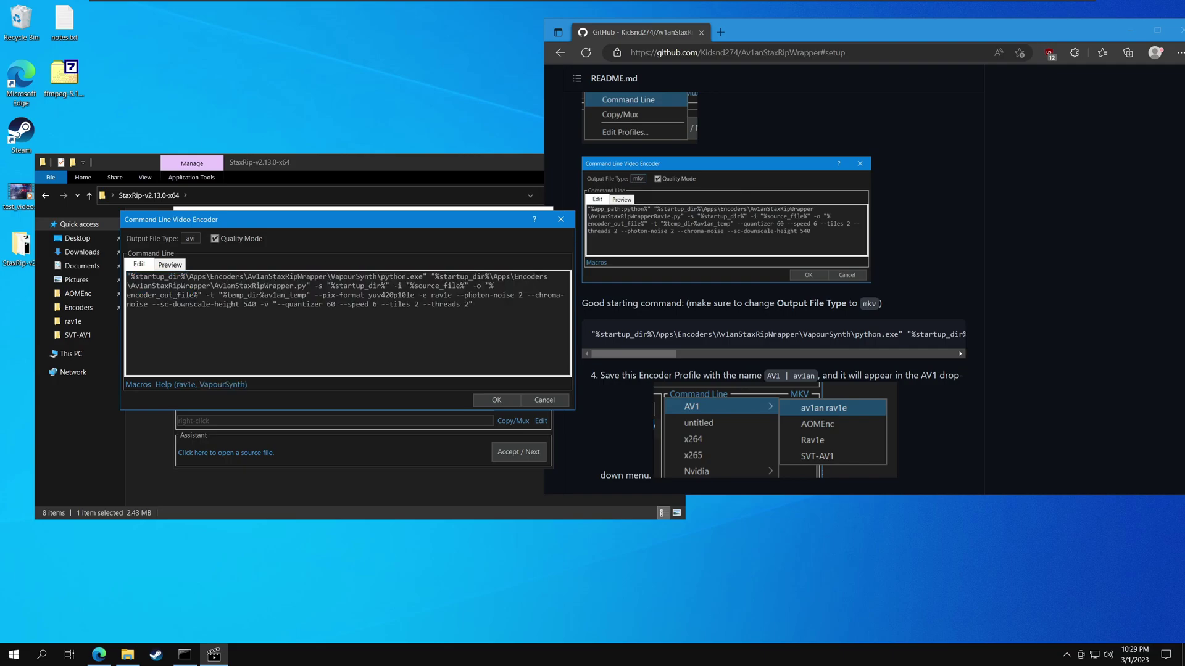
Examine the -e rav1e option and the -v encoder parameters in the pasted command alongside the README's command line options.
scroll(793, 338, "up", 15)
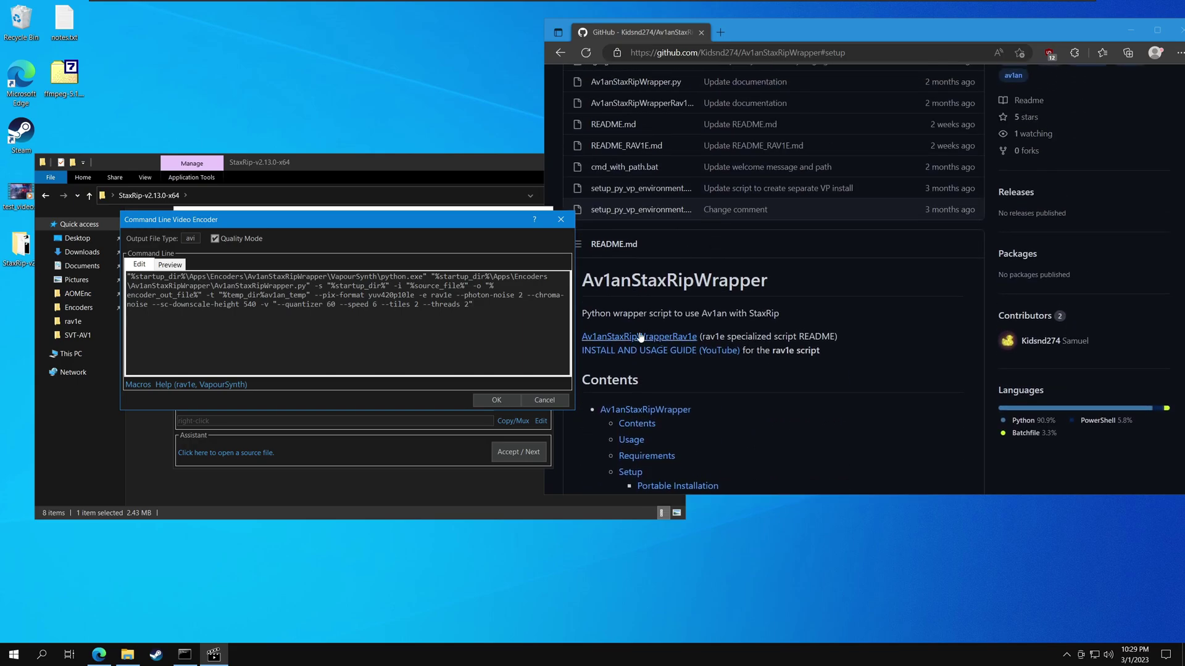
scroll(662, 338, "down", 15)
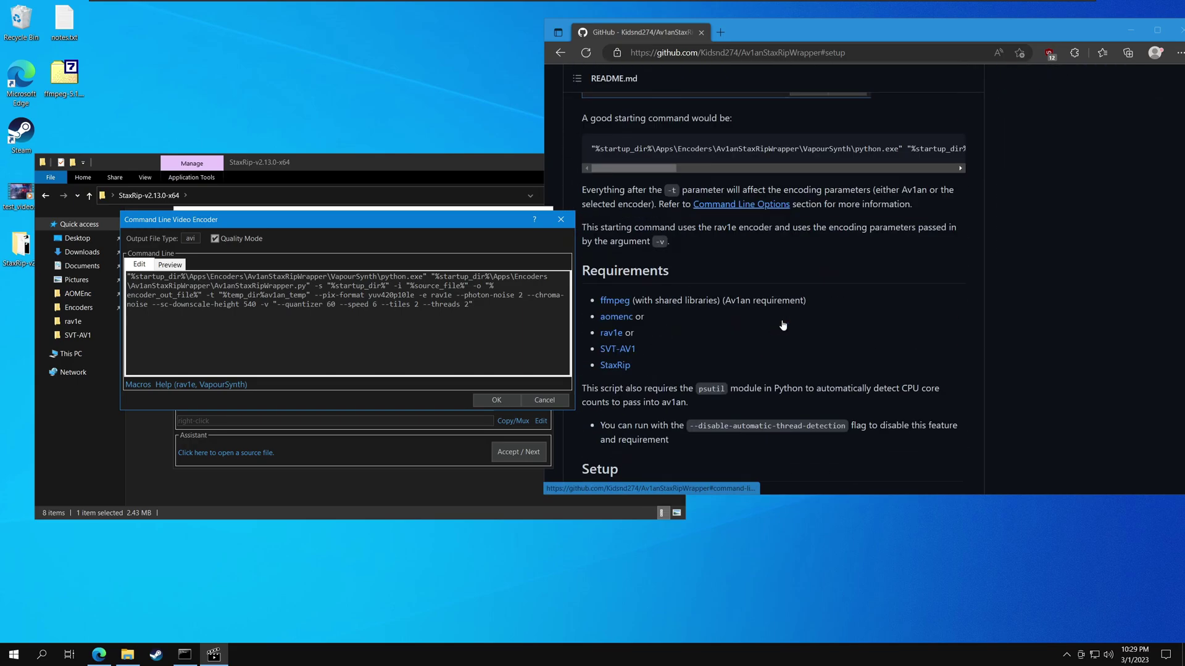
left_click_drag(414, 295, 457, 295)
left_click_drag(260, 305, 472, 304)
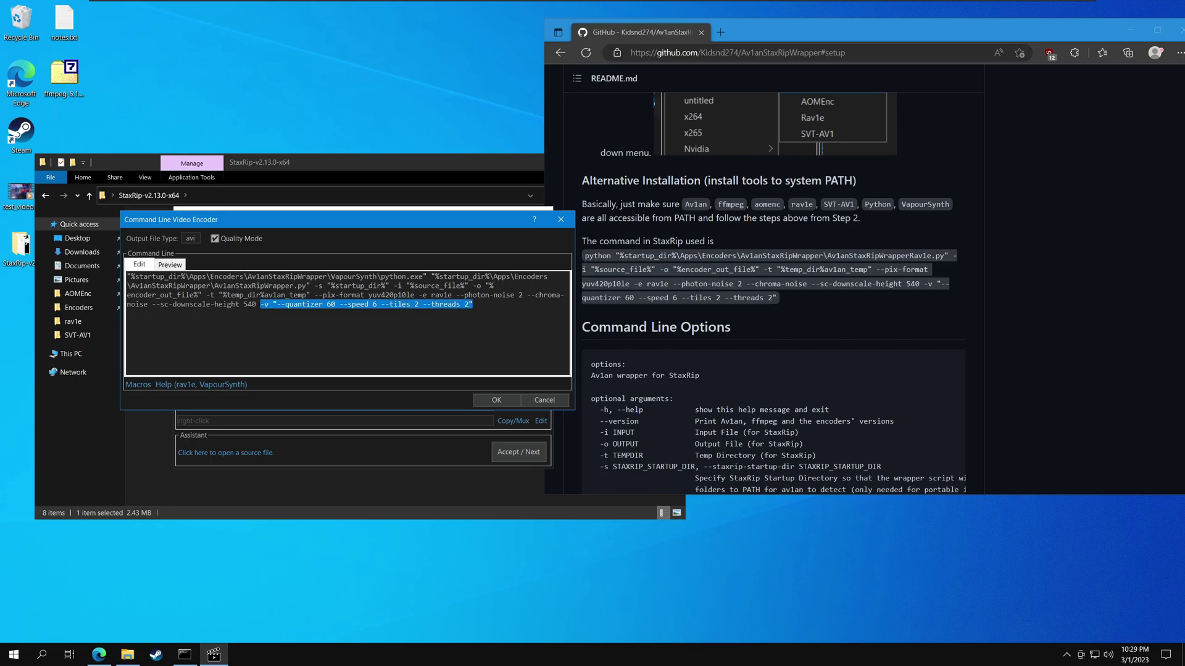
left_click(277, 305)
left_click_drag(276, 304, 468, 304)
left_click(473, 304)
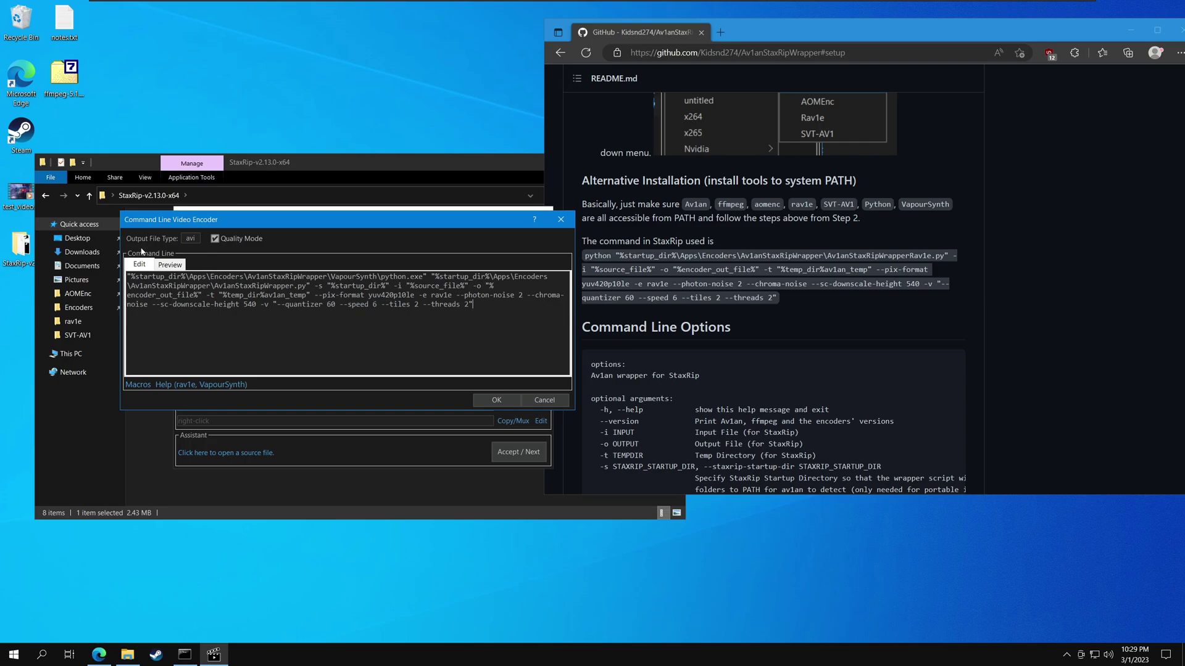
Set the command line encoder's output file type to mkv, apply the settings and reopen the codec configuration.
left_click_drag(195, 238, 166, 241)
type("mkv")
left_click(507, 406)
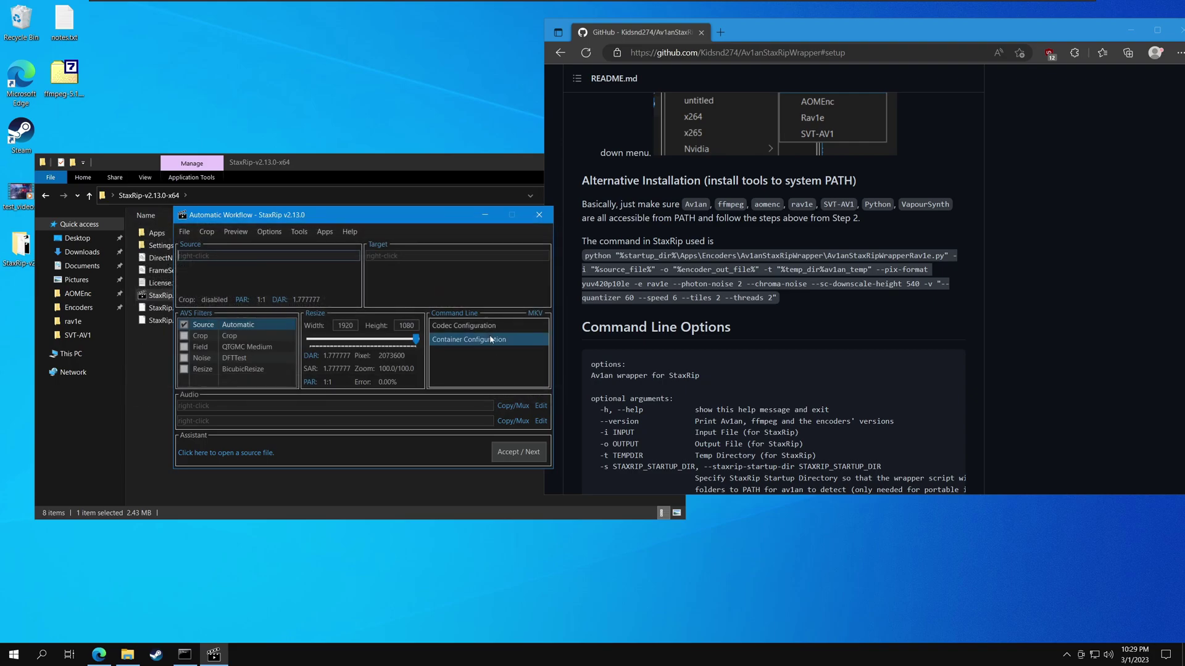
left_click(492, 321)
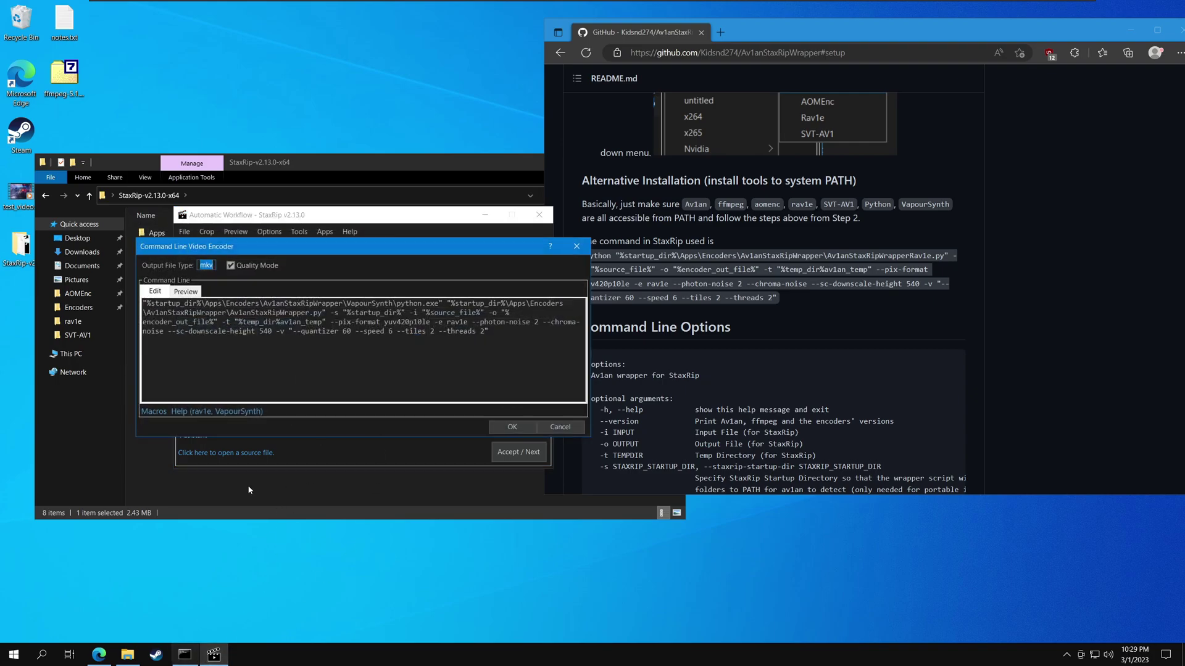
Switch to the command prompt, print Av1an's help with av1an --help and find its ENCODING section.
left_click_drag(430, 322, 472, 322)
left_click(186, 655)
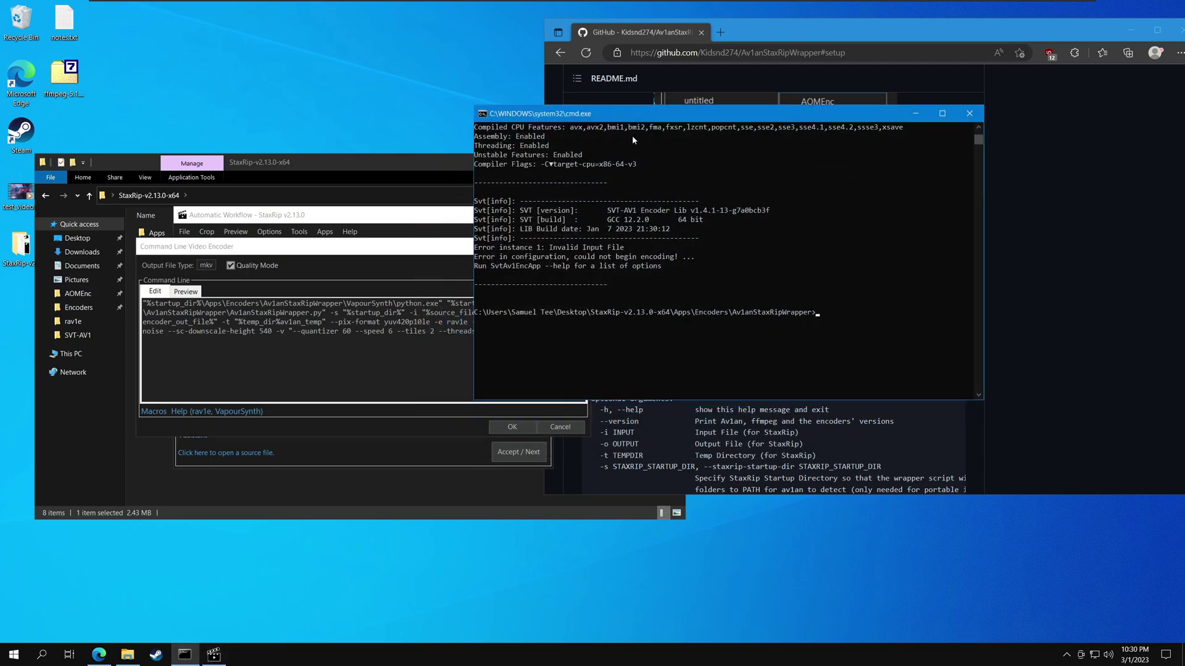
left_click_drag(632, 131, 718, 127)
type("av1")
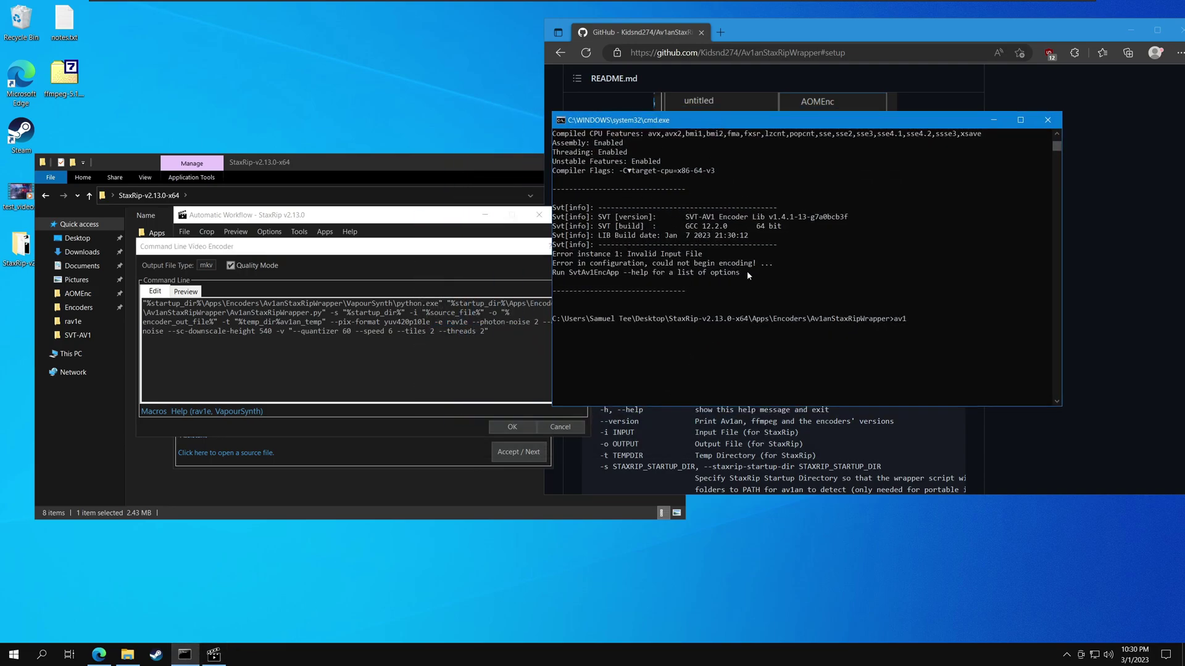
type("an --help")
key("Return")
scroll(747, 275, "up", 15)
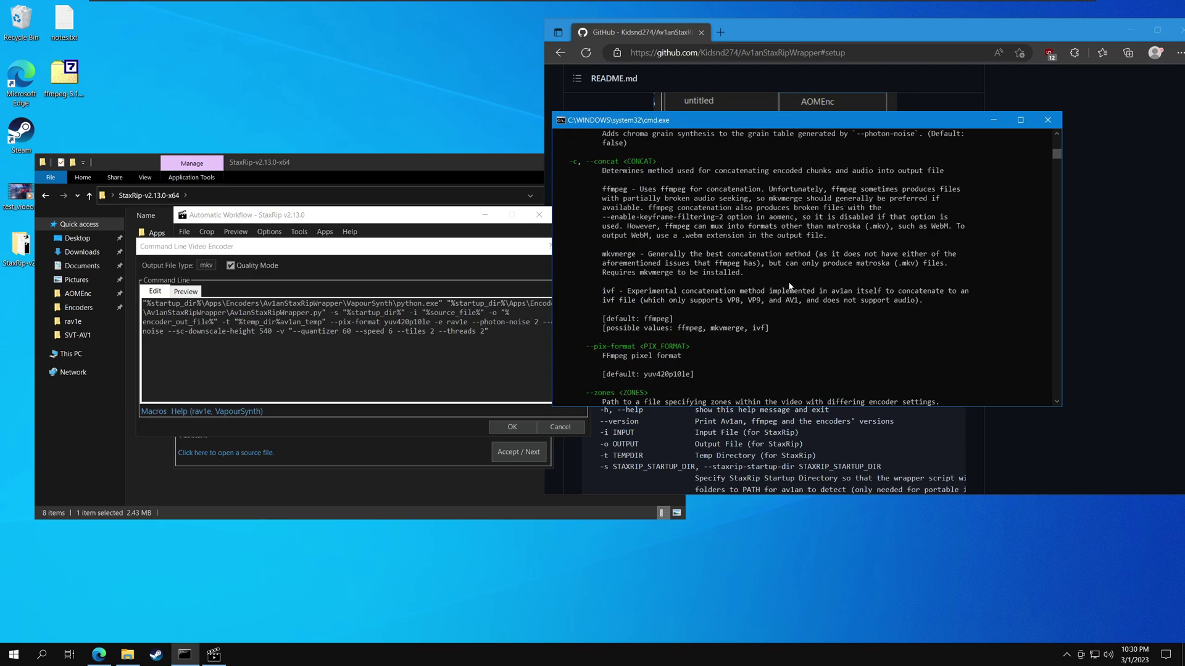
scroll(628, 196, "up", 10)
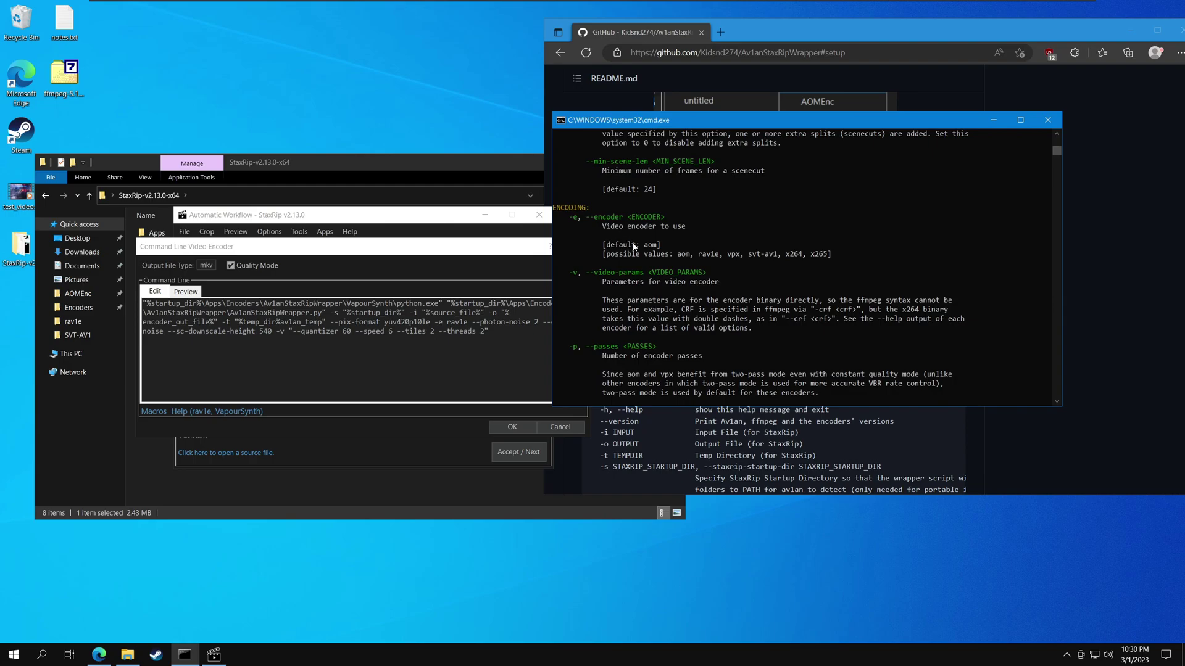
Examine the possible values of the -e, --encoder option in Av1an's help output.
left_click_drag(569, 217, 664, 228)
left_click_drag(608, 255, 831, 255)
left_click(695, 264)
left_click_drag(712, 257, 713, 259)
left_click(695, 254)
left_click(678, 254)
left_click_drag(687, 257, 692, 256)
Change the -e encoder option in StaxRip's command line to aom.
double_click(462, 321)
type("a")
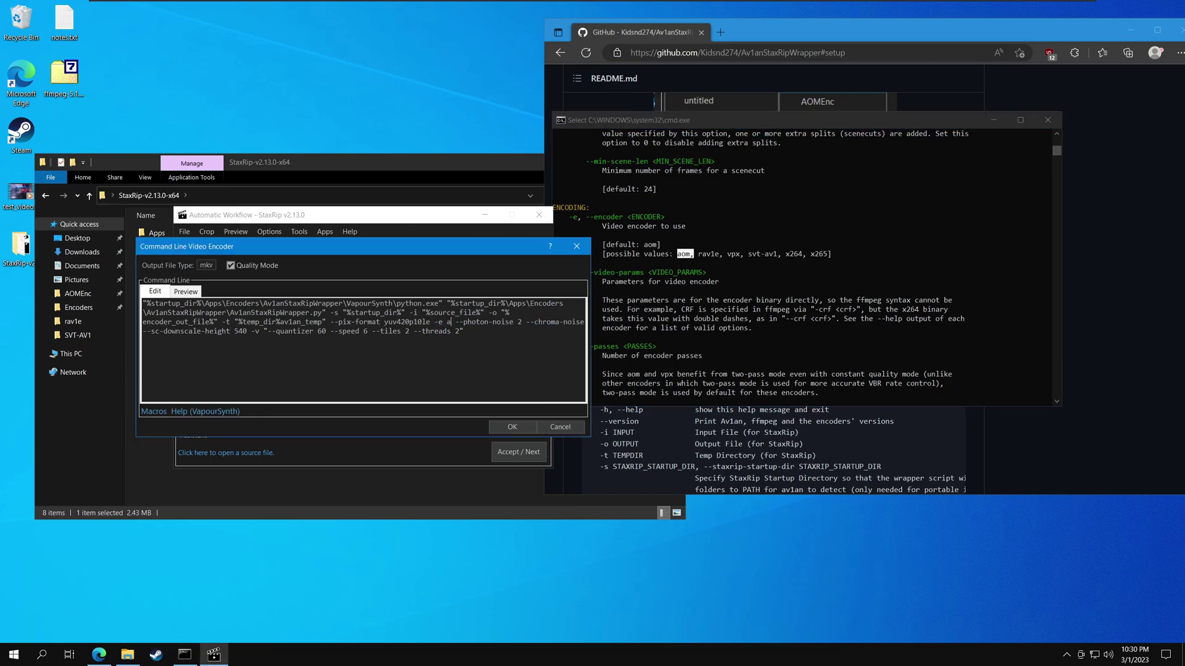
type("om")
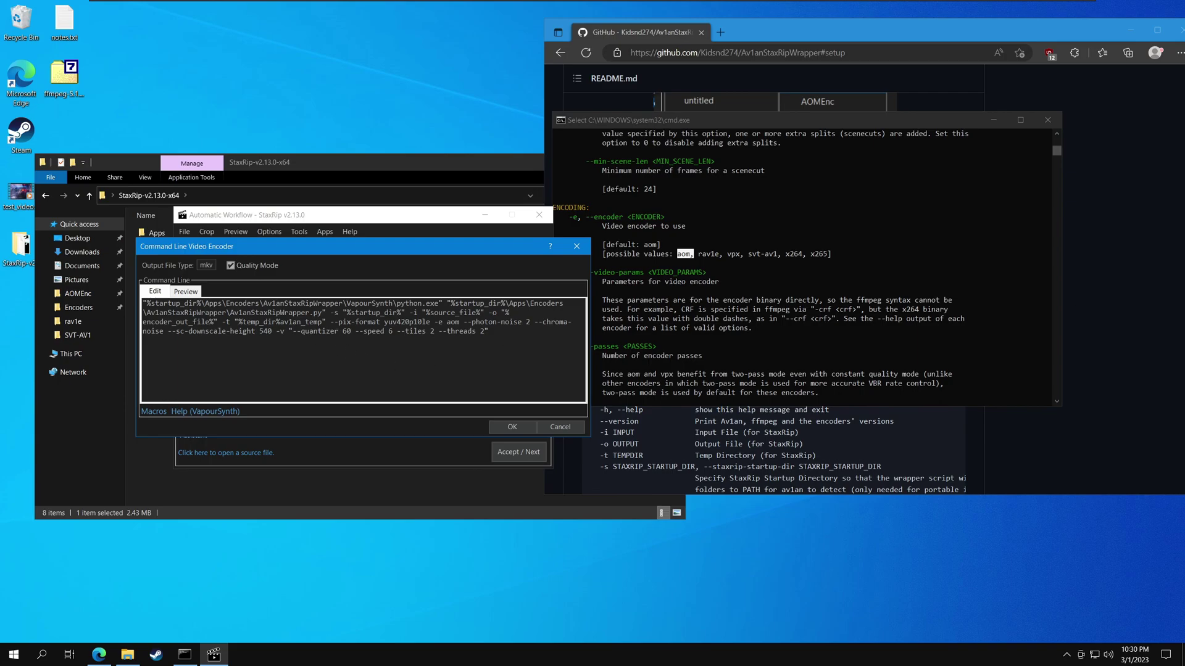
Replace the -v encoder parameters with the aomenc set starting --threads=2 --cpu-used=3 --end-usage=q --cq-level=24 and ending --denoise-noise-level=5, and apply the configuration.
left_click_drag(297, 331, 480, 332)
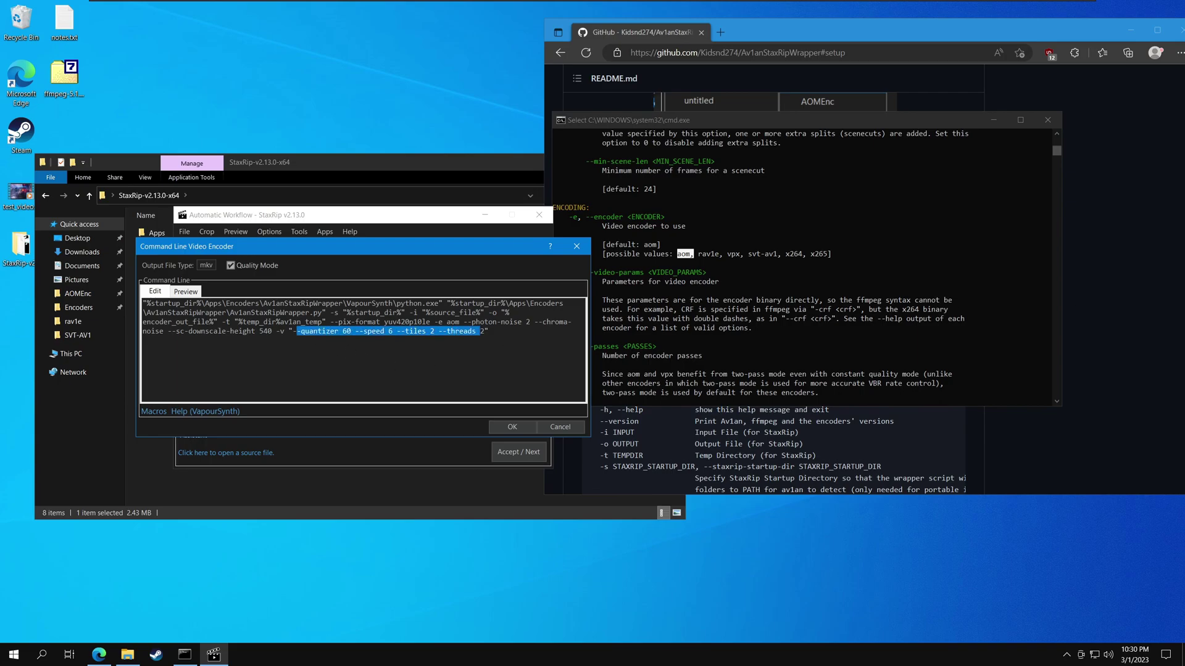
type("-threads=2 --cpu-used=3 --end-usage=q --cq-level=24 --enable-fwd-kf=1 --aq-mode=1 --lag-in-frames=48 --bit-depth=10 --kf-max-dist=240 --kf-min-dist=12 --enable-qm=1 --sb-size=64 --enable-keyframe-filtering=2 --arnr-strength=2 --arnr-maxframes=3 --sharpness=1 --enable-dnl-denoising=0 --denoise-noise-level=5")
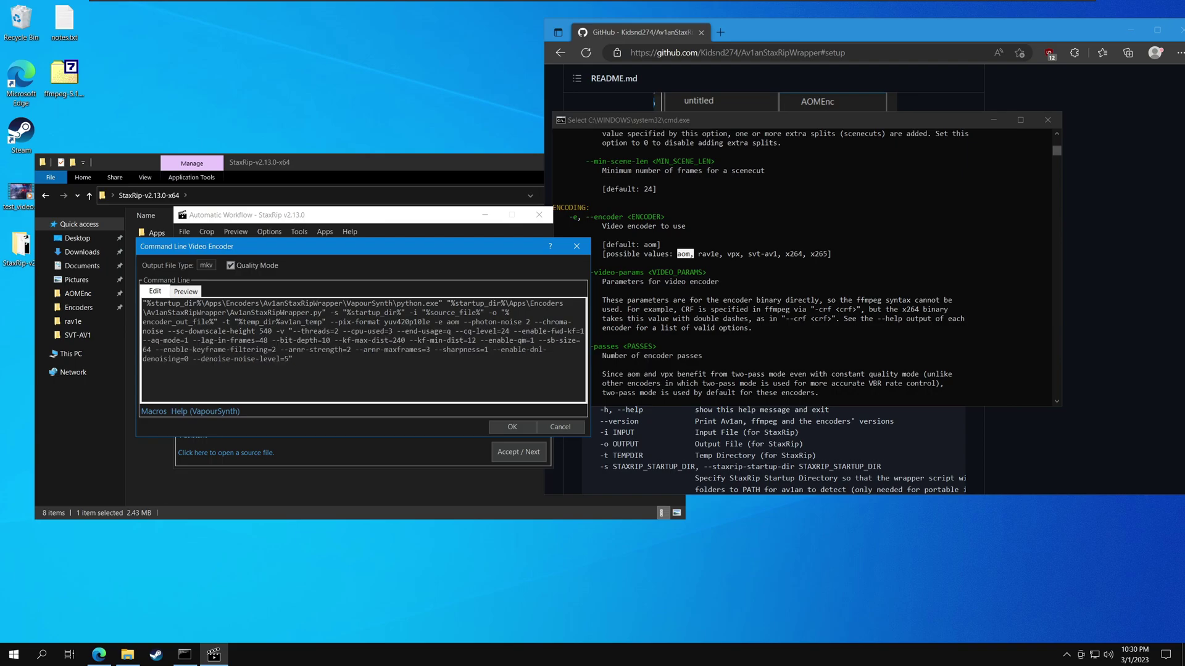
left_click_drag(272, 340, 289, 359)
left_click(293, 359)
left_click(293, 359)
left_click(293, 359)
left_click(513, 430)
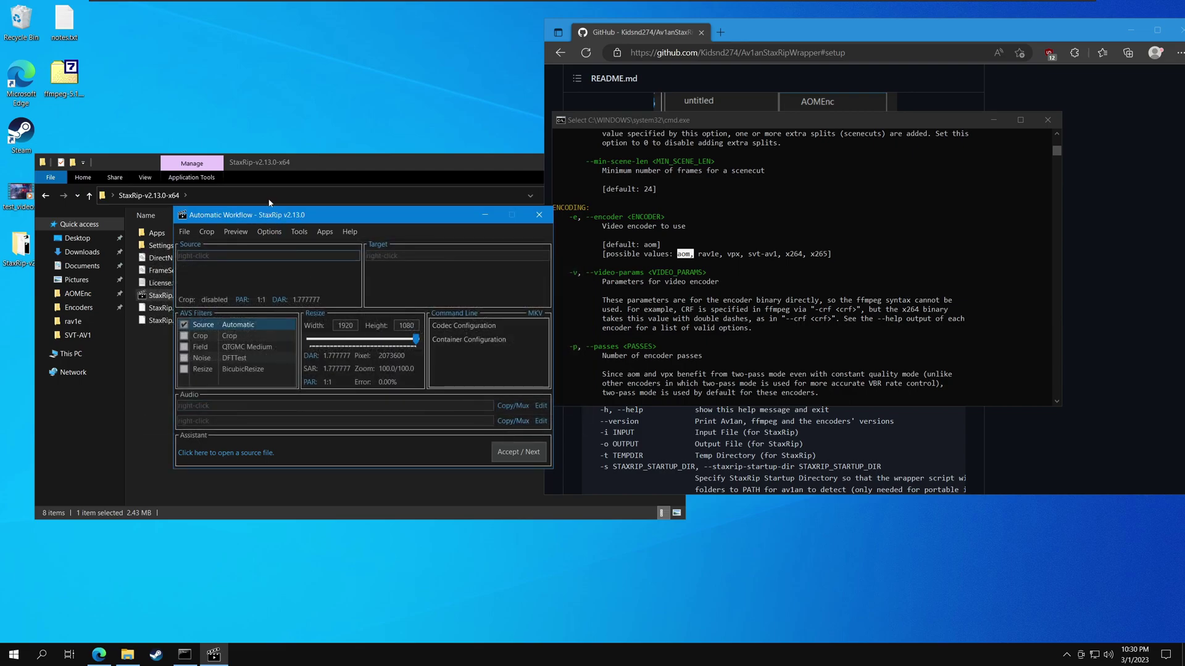
Load test_video.mp4 from the desktop as the source, add it to the job list and start the encode.
left_click_drag(395, 161, 402, 319)
left_click_drag(22, 197, 183, 167)
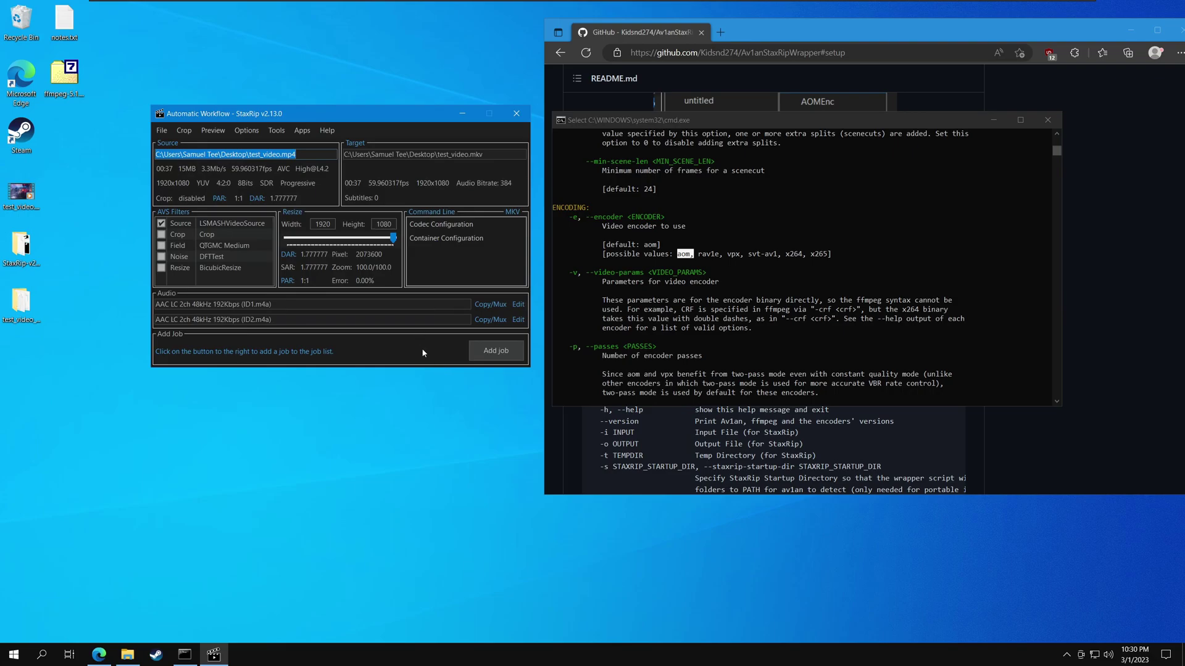
left_click(495, 350)
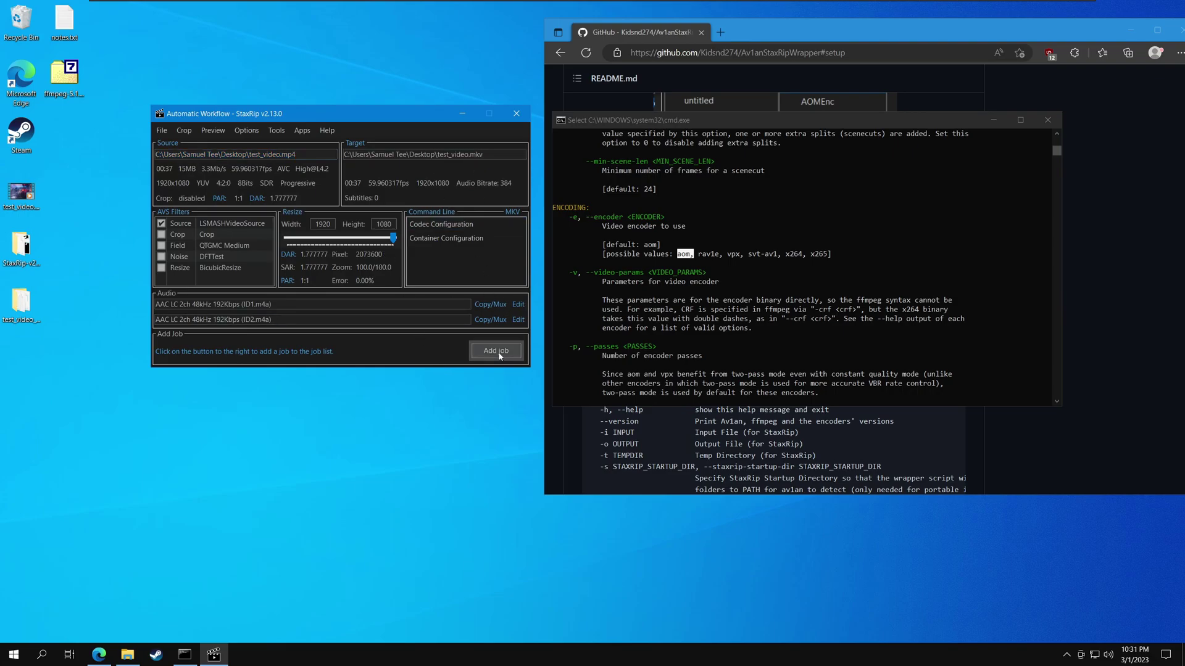
left_click(615, 352)
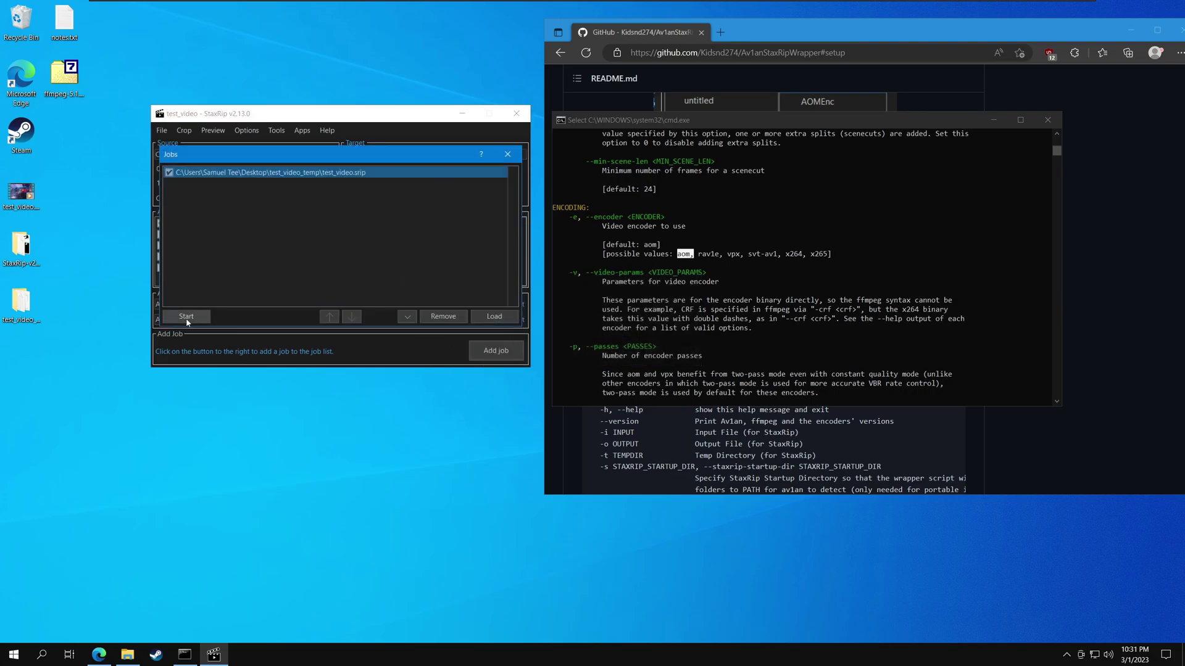
left_click(186, 319)
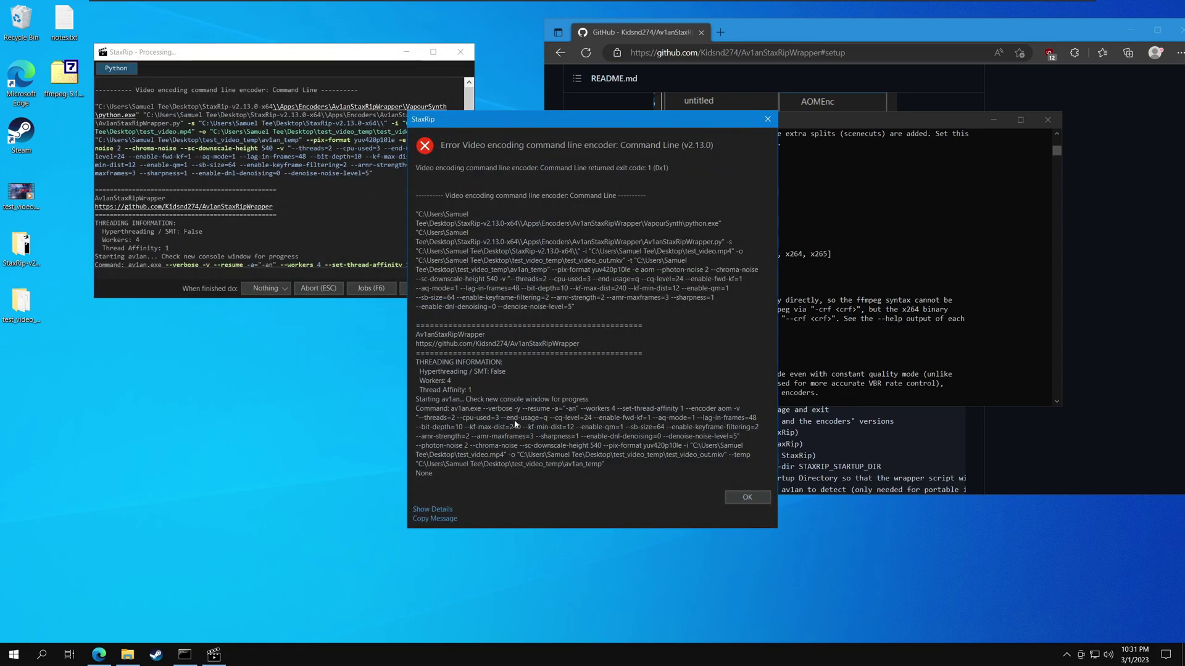
Examine the video encoding error report and the end of the processing log behind it.
left_click_drag(555, 127, 456, 118)
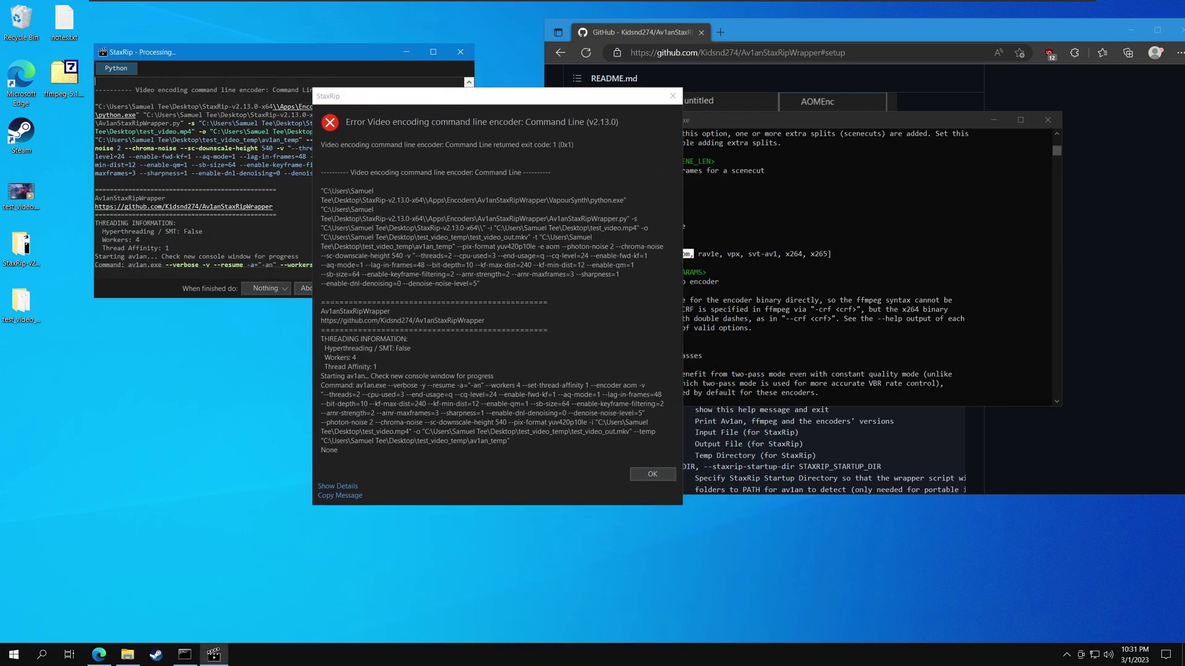
left_click_drag(293, 254, 250, 256)
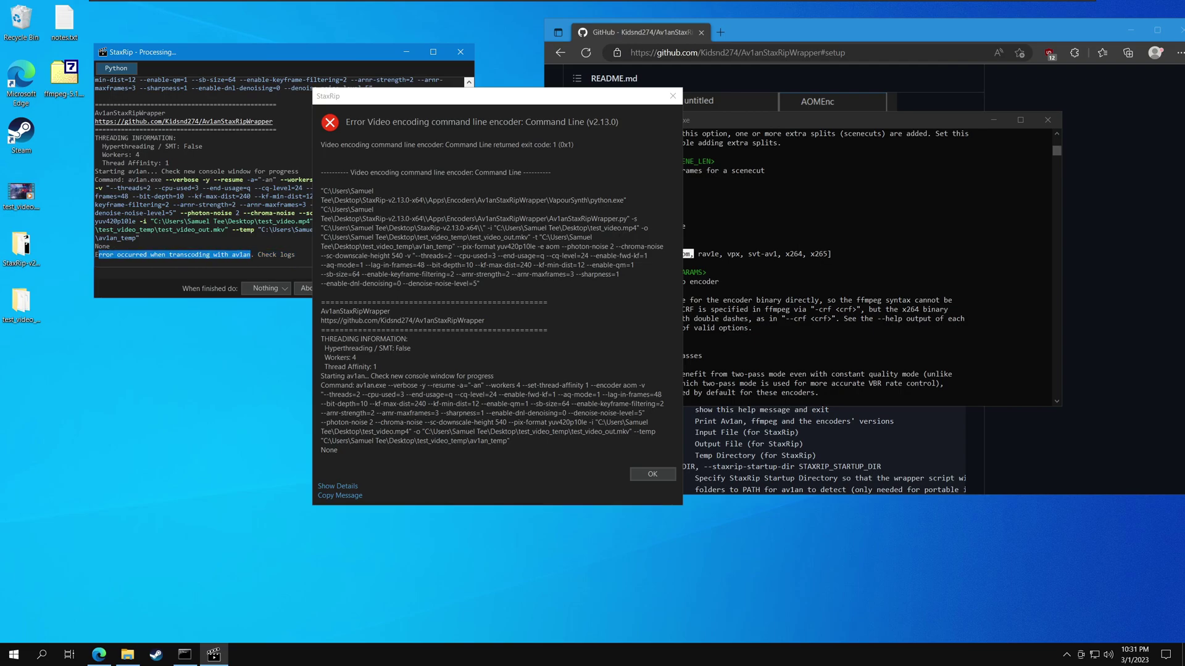
left_click(253, 255)
left_click_drag(387, 100, 506, 95)
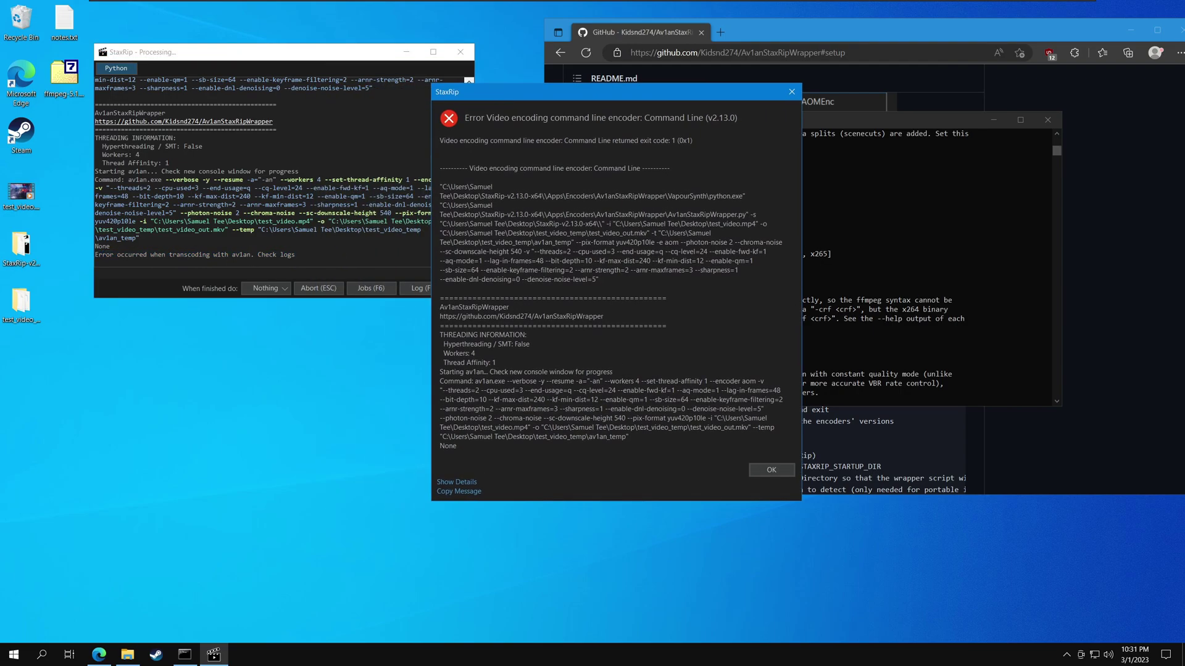
left_click(267, 255)
left_click_drag(128, 179, 143, 238)
Return to the command prompt used for the Av1an help and clear its output with cls.
left_click(886, 229)
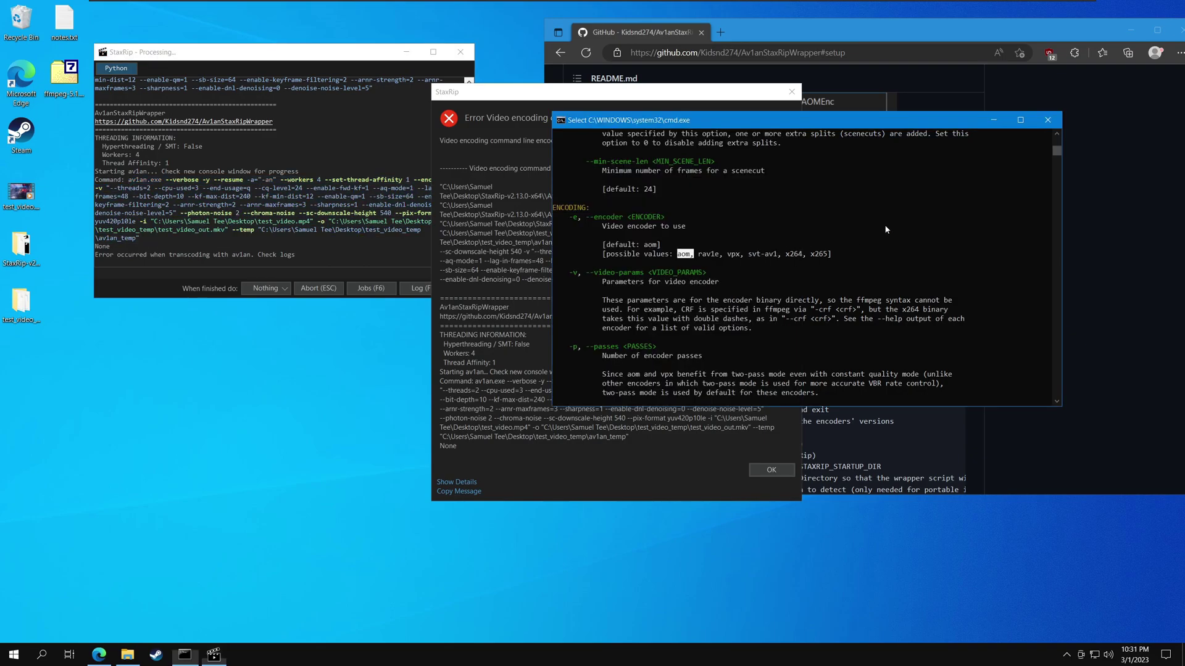
left_click_drag(769, 123, 709, 91)
scroll(628, 238, "down", 18)
scroll(709, 256, "up", 20)
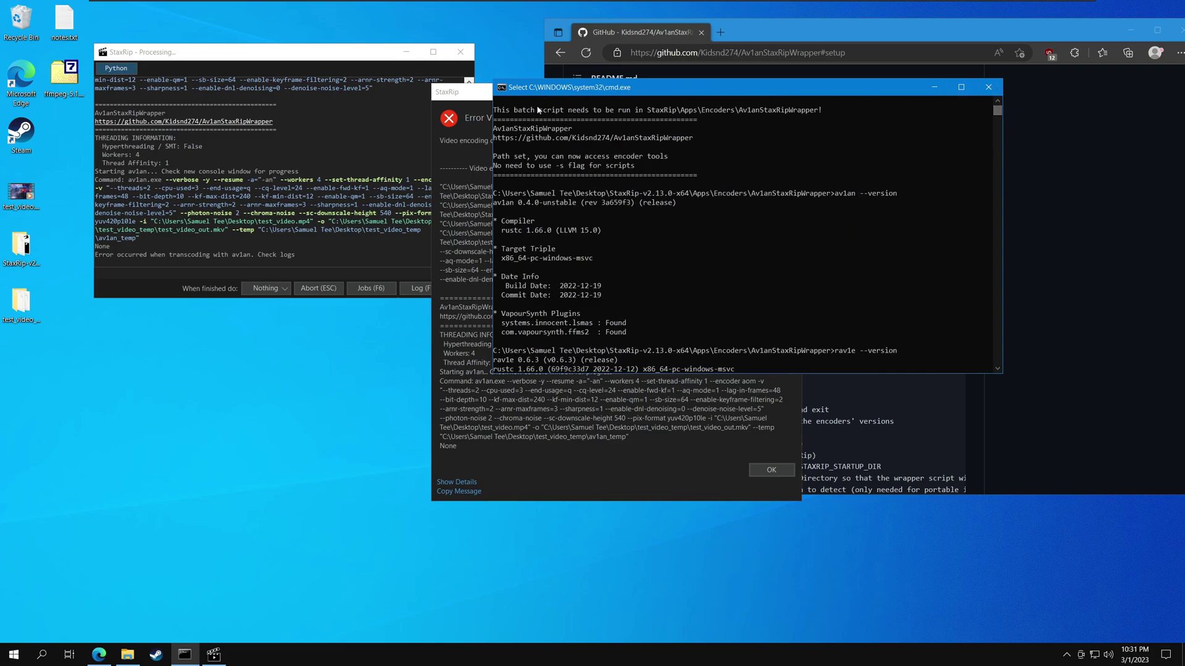
right_click(622, 220)
type("cls")
key("Return")
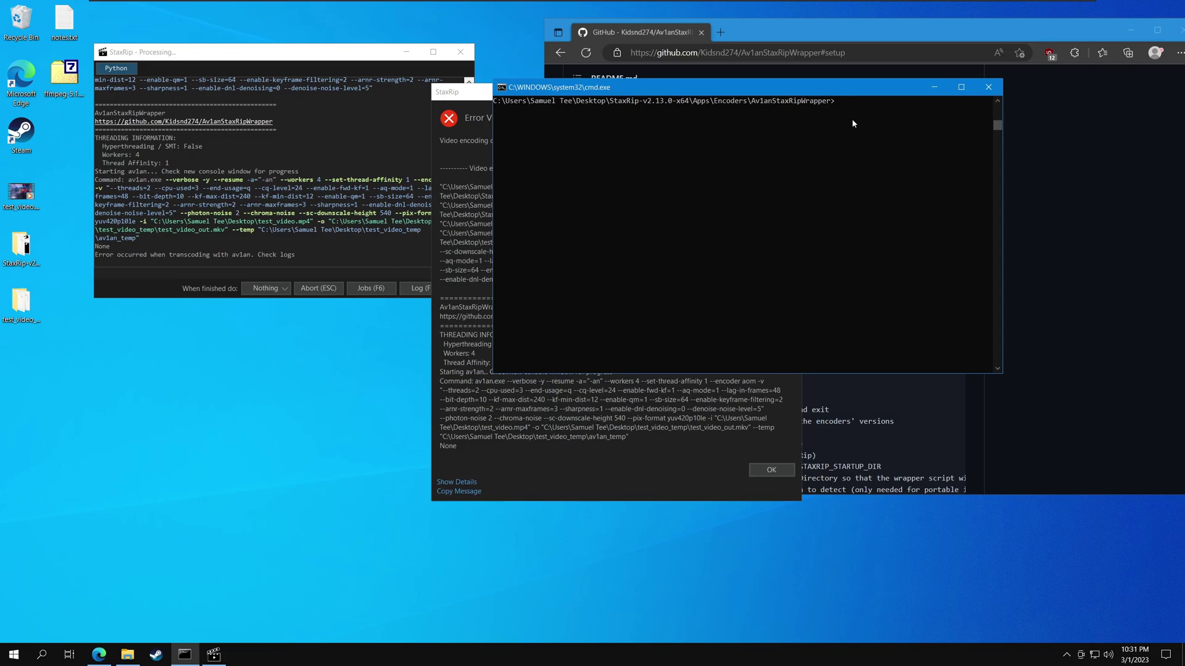
Copy the full av1an.exe command from the processing log and run it in the command prompt.
left_click(141, 238)
left_click(141, 238)
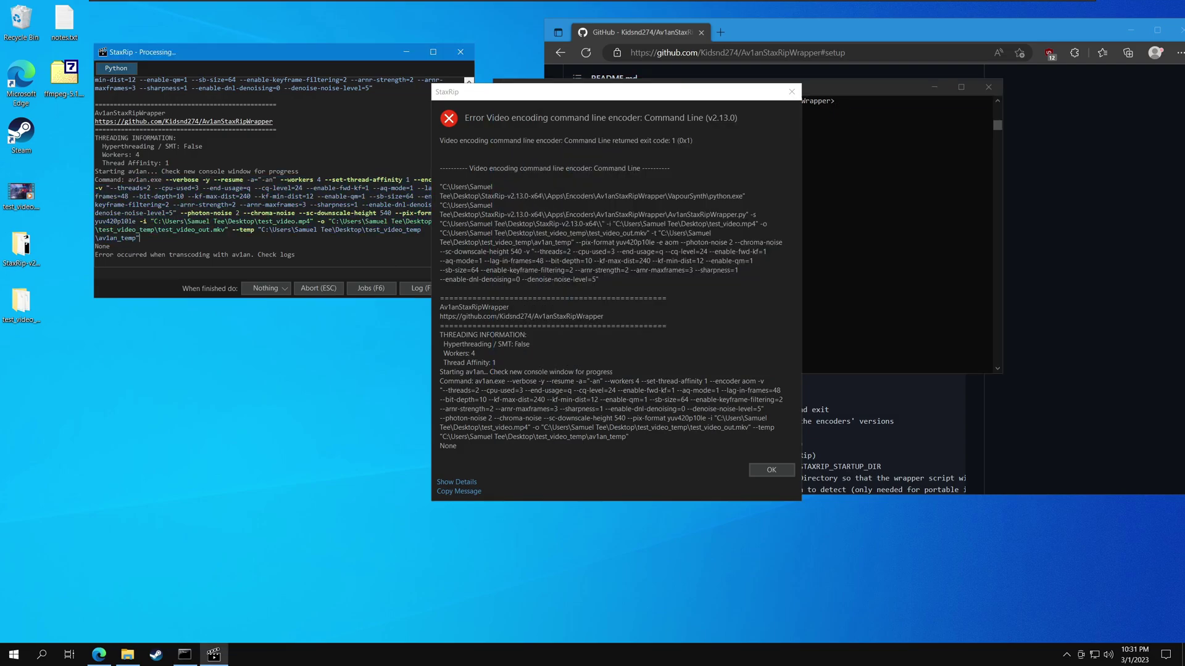
left_click_drag(140, 238, 128, 179)
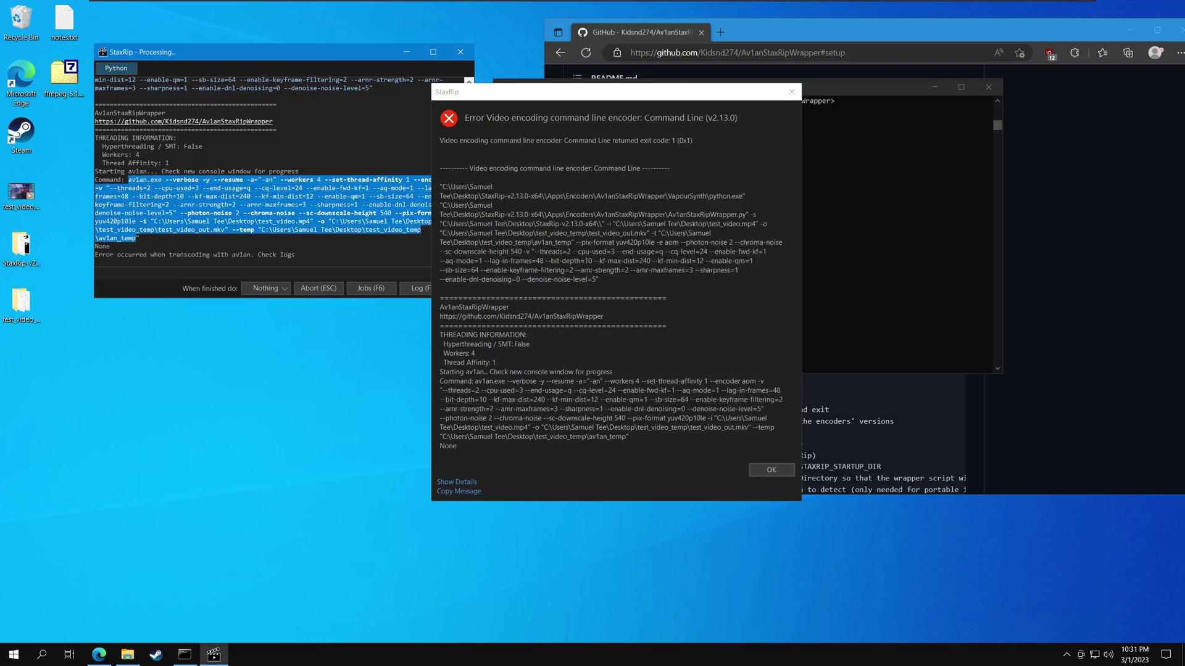
right_click(158, 219)
left_click(158, 219)
left_click(971, 217)
right_click(945, 210)
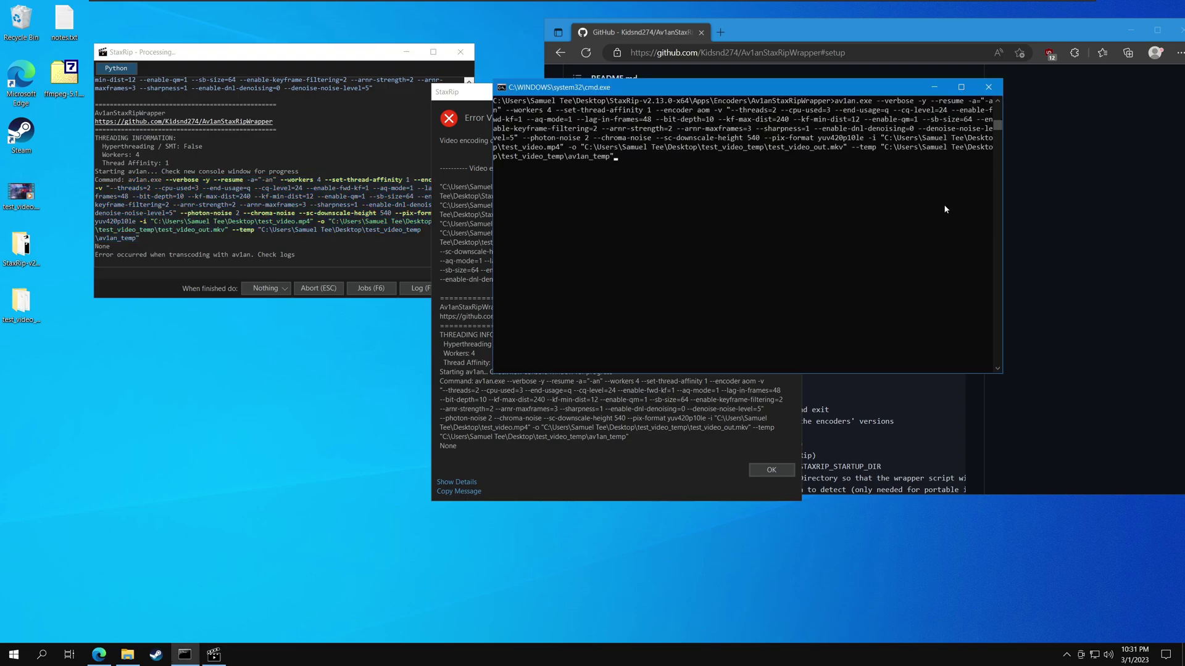
key("Return")
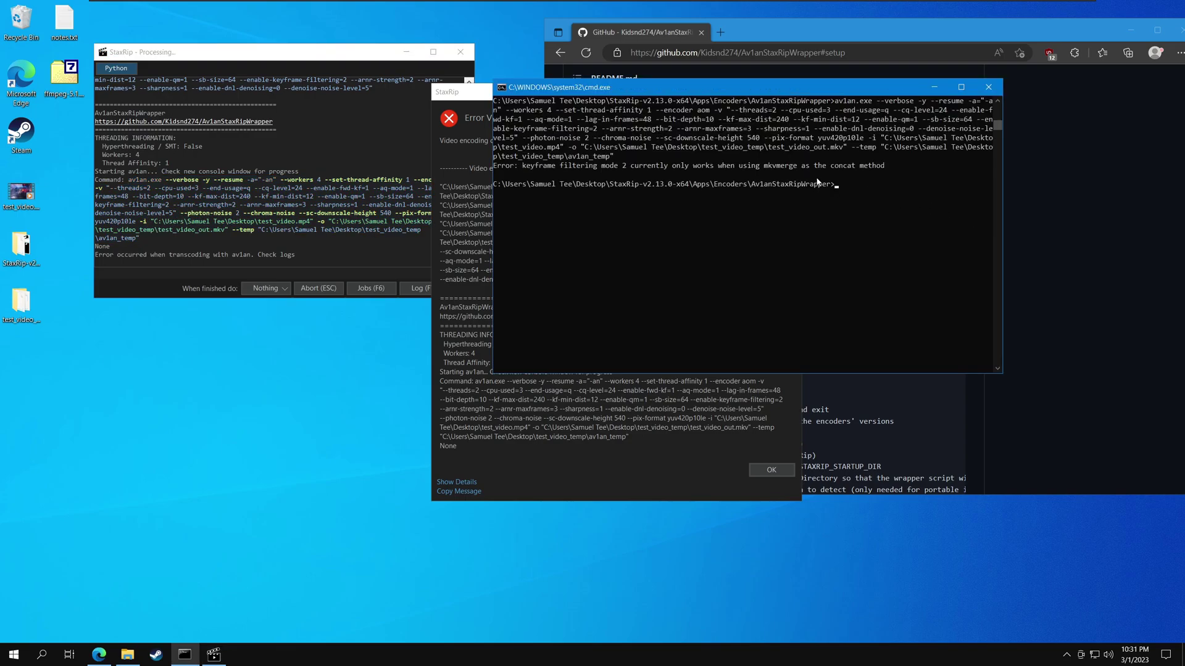
Examine the error line that the av1an.exe command prints in the command prompt.
left_click_drag(496, 167, 885, 170)
left_click(886, 173)
key("Escape")
left_click_drag(524, 167, 625, 169)
left_click(670, 191)
key("Escape")
Dismiss the encoding error and remove --enable-keyframe-filtering=2 from the encoder's command line, applying the change.
left_click(779, 480)
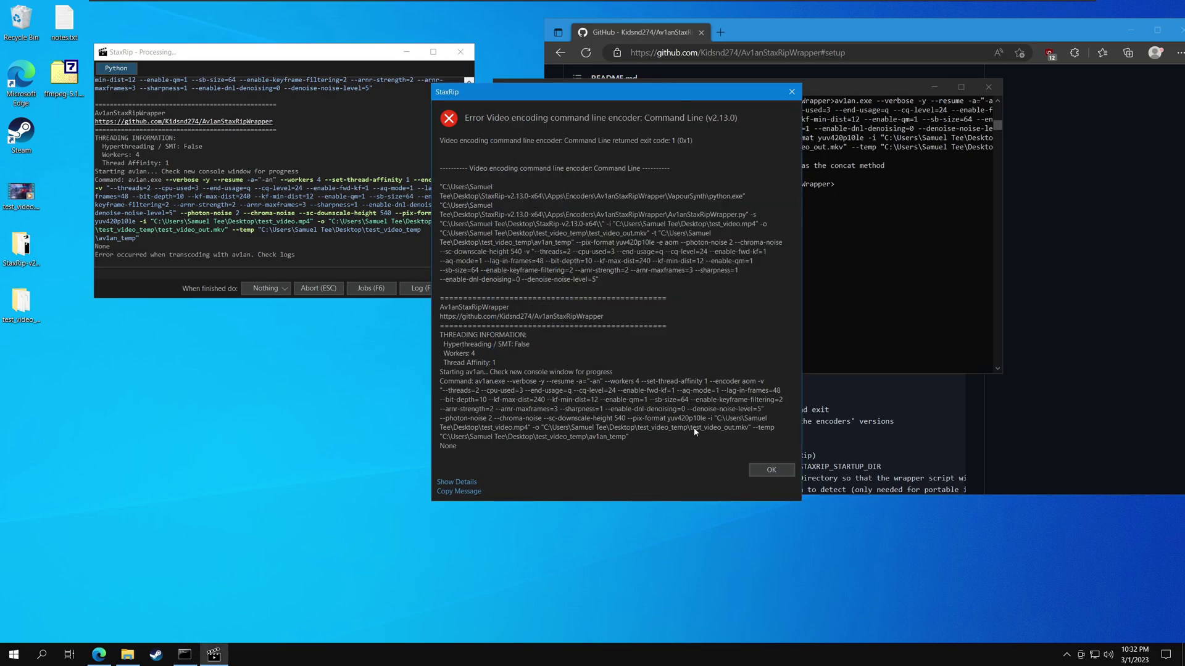
left_click(777, 471)
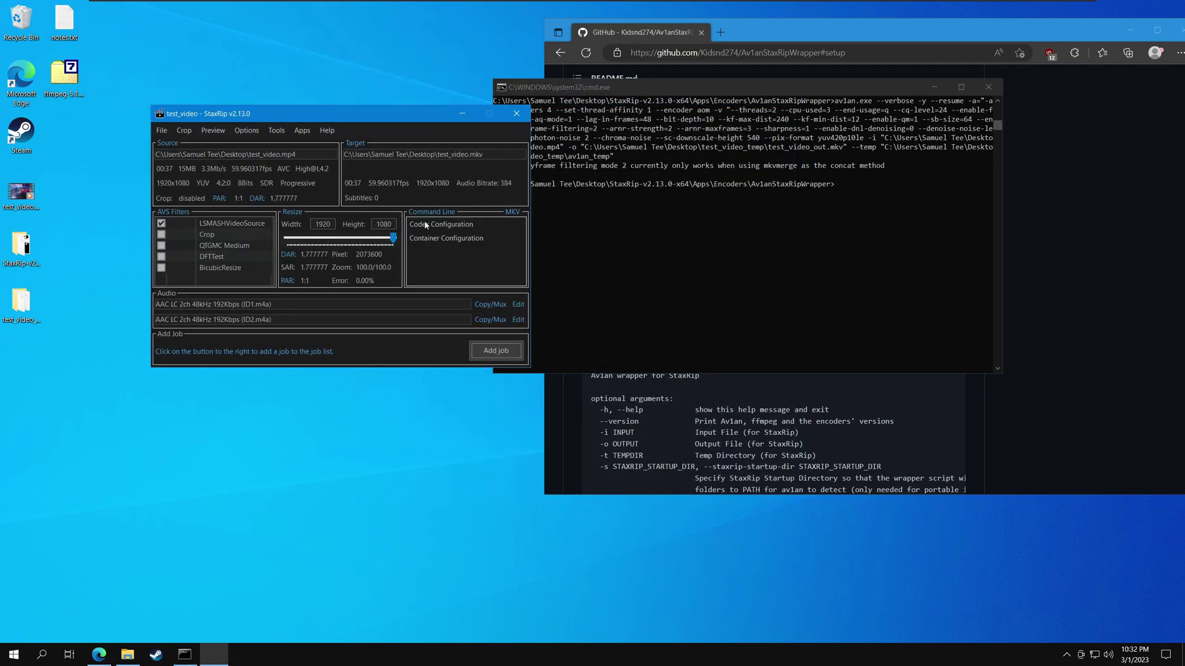
left_click(427, 224)
left_click_drag(132, 248, 256, 248)
key("Delete")
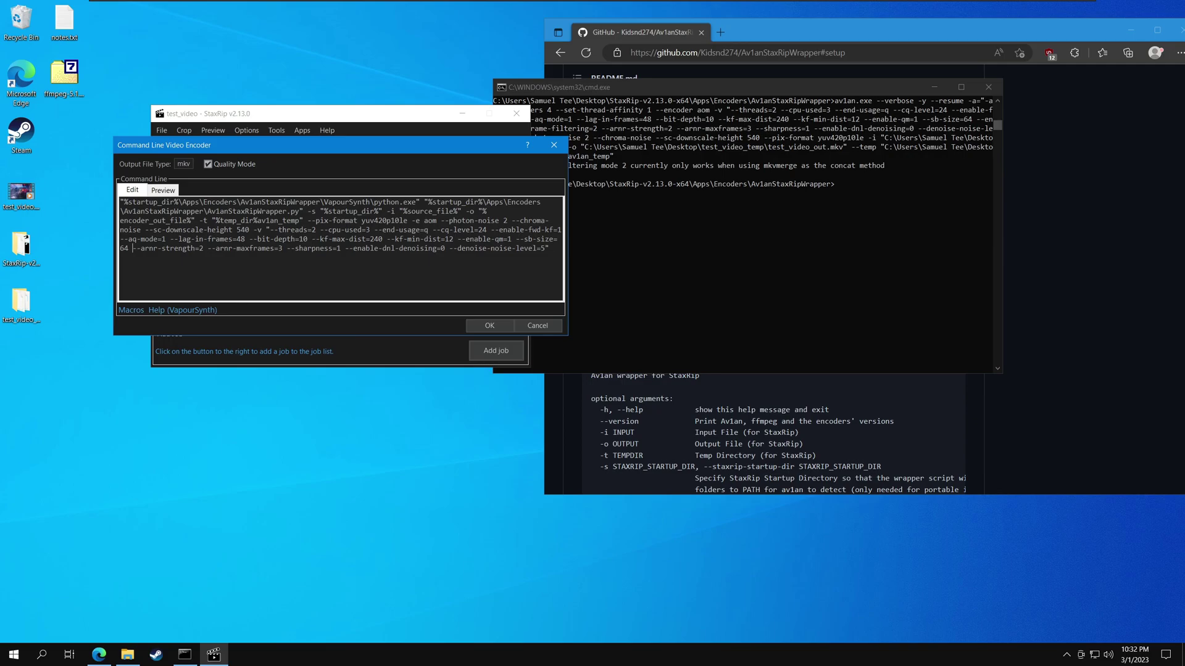
left_click(489, 330)
Add the test_video job again, start the encode and check the Av1an console's progress.
left_click(481, 347)
left_click(624, 354)
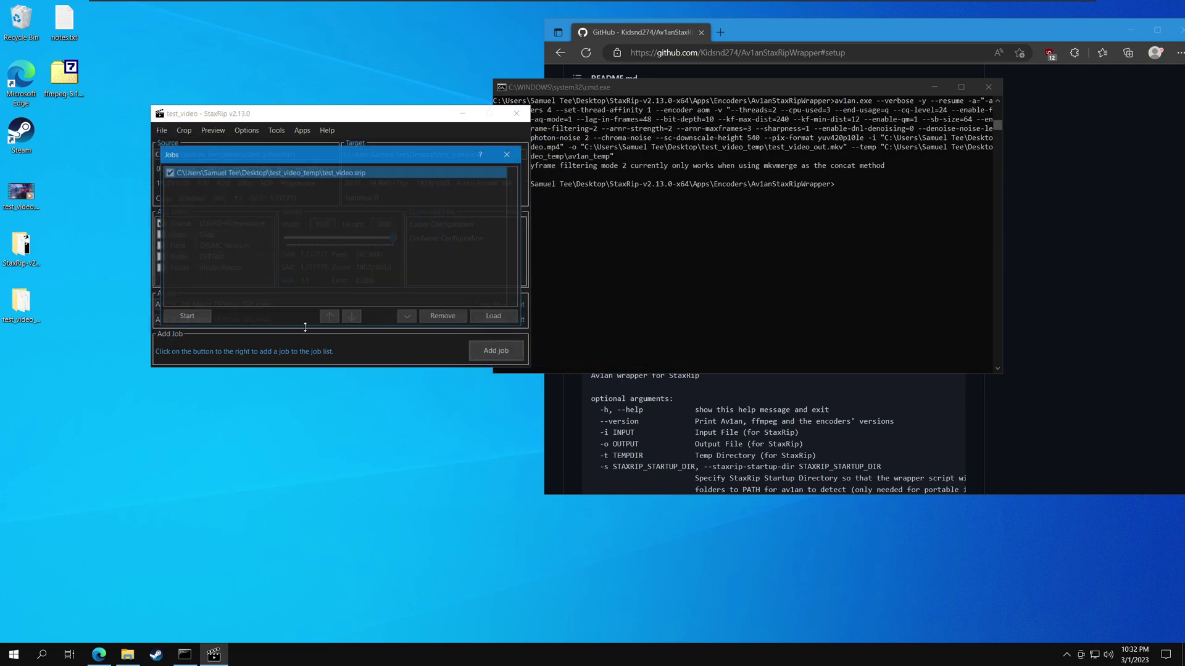
left_click(192, 317)
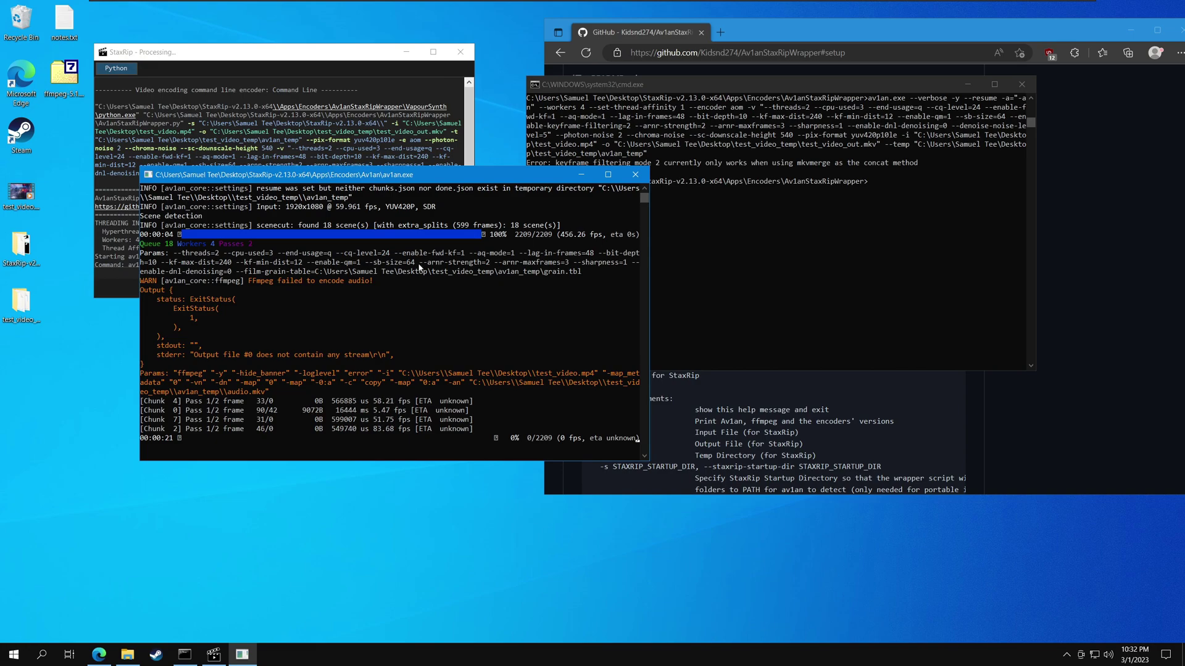
scroll(443, 262, "down", 2)
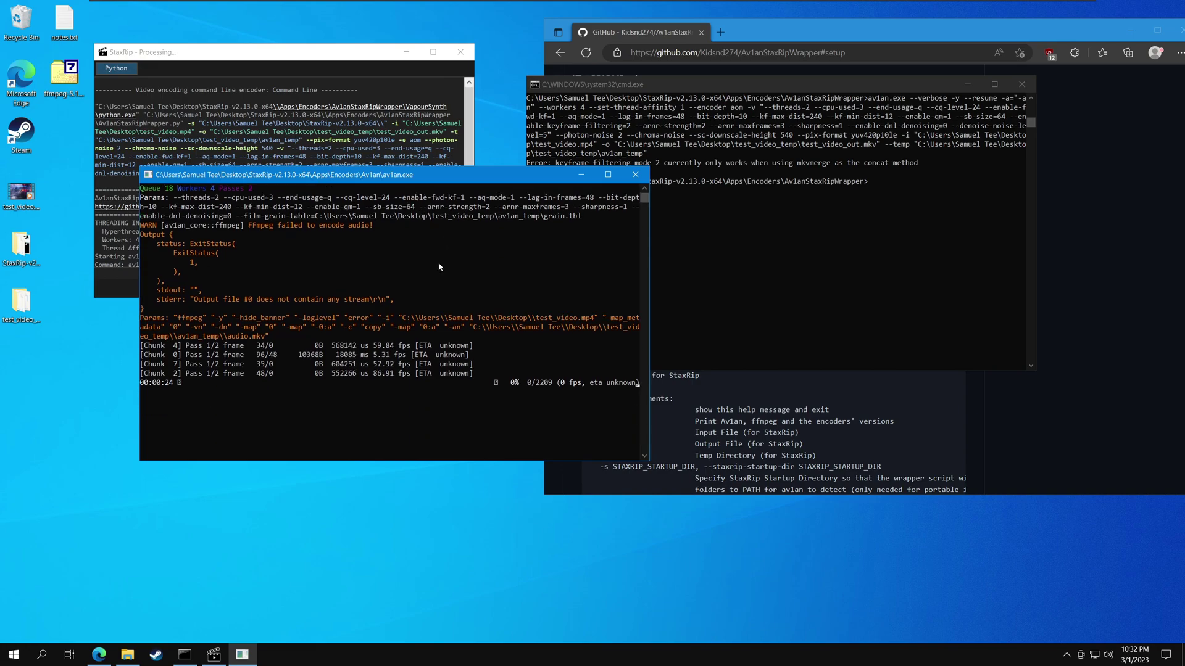